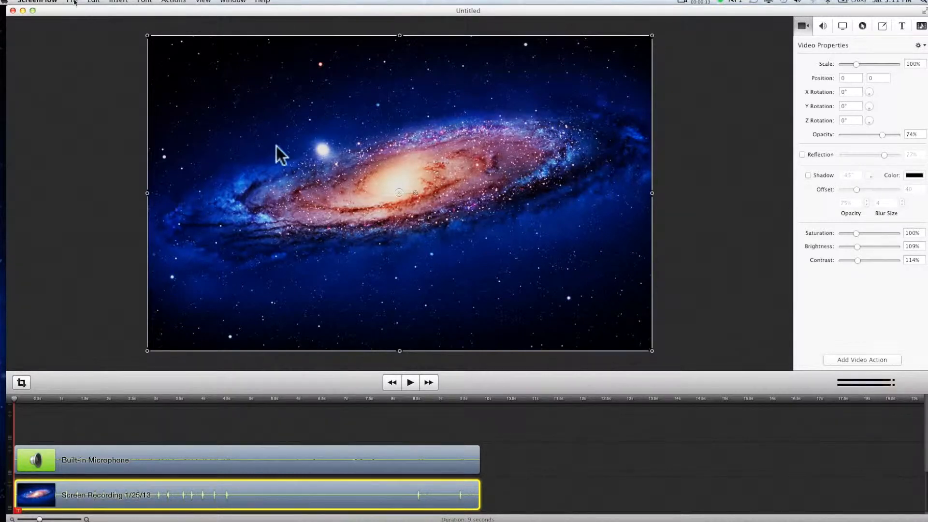
left_click(74, 2)
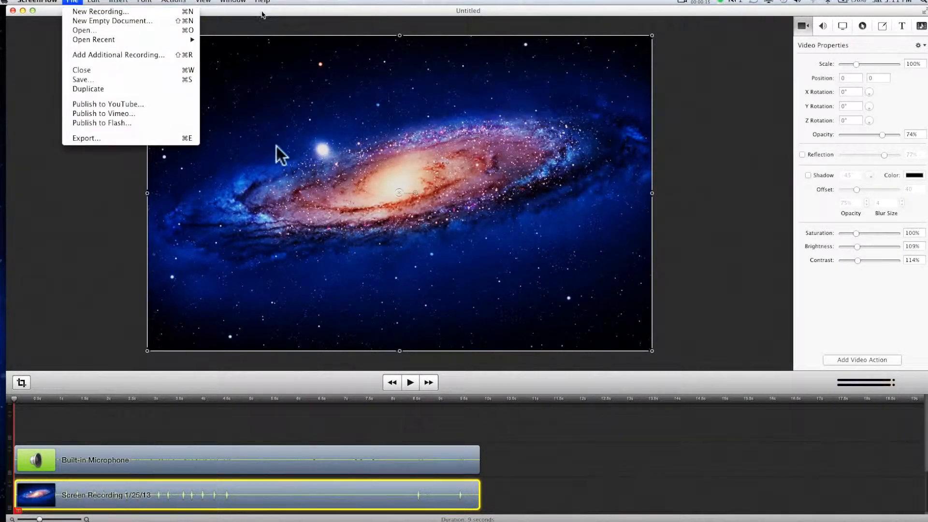
left_click(263, 12)
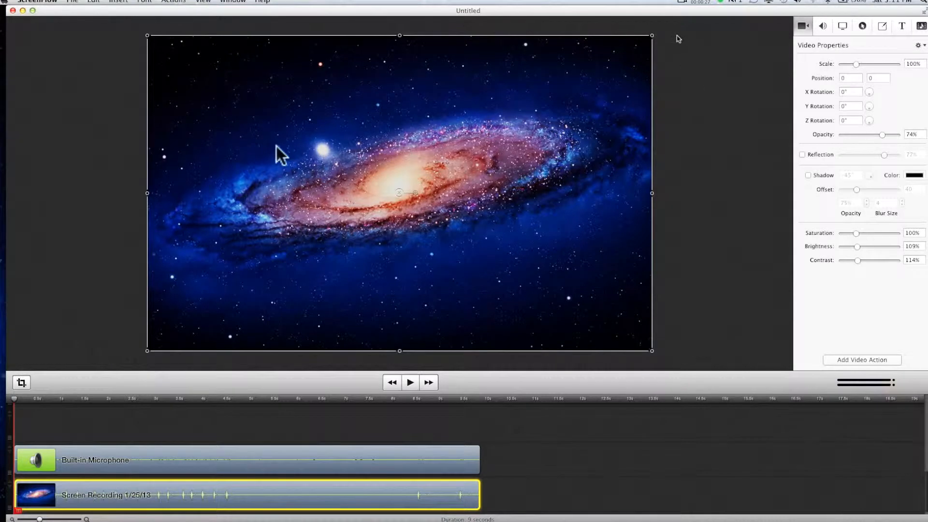
left_click(681, 2)
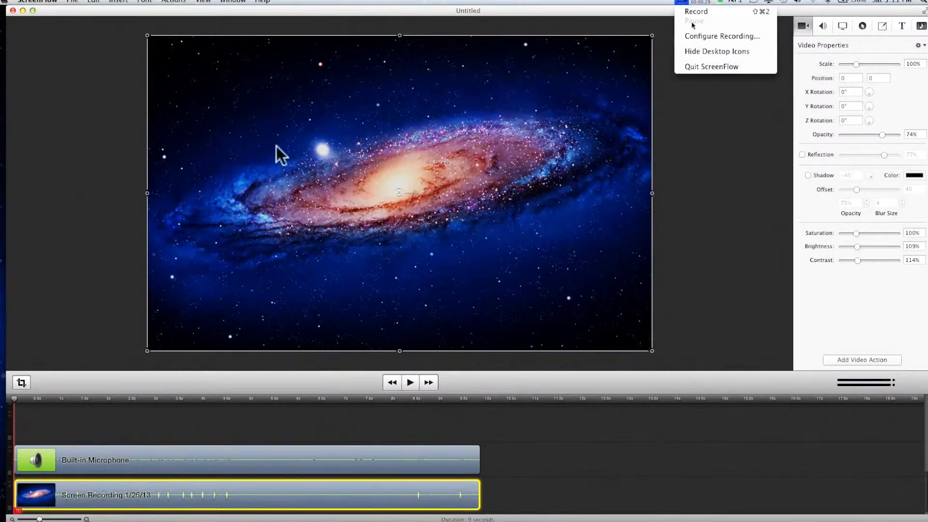
left_click(748, 78)
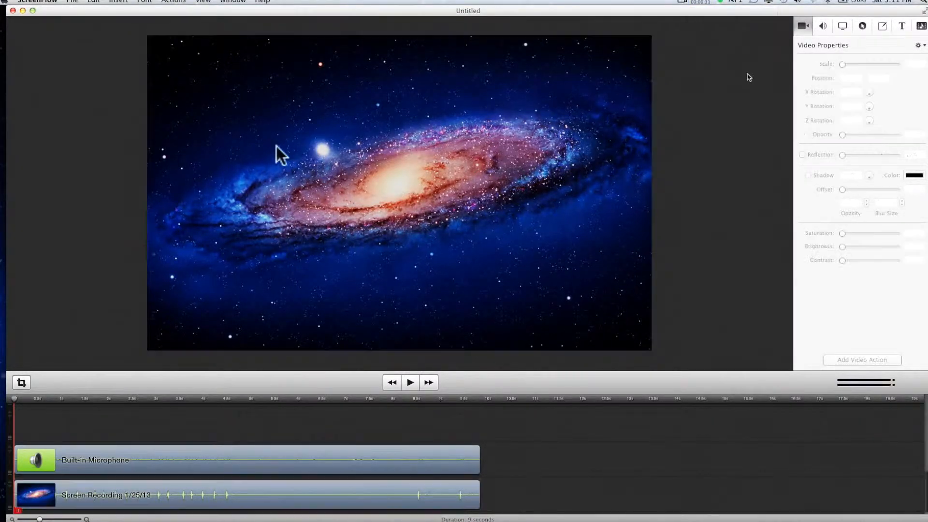
Step: Select the screen recording clip so that its video properties can be edited
left_click(432, 495)
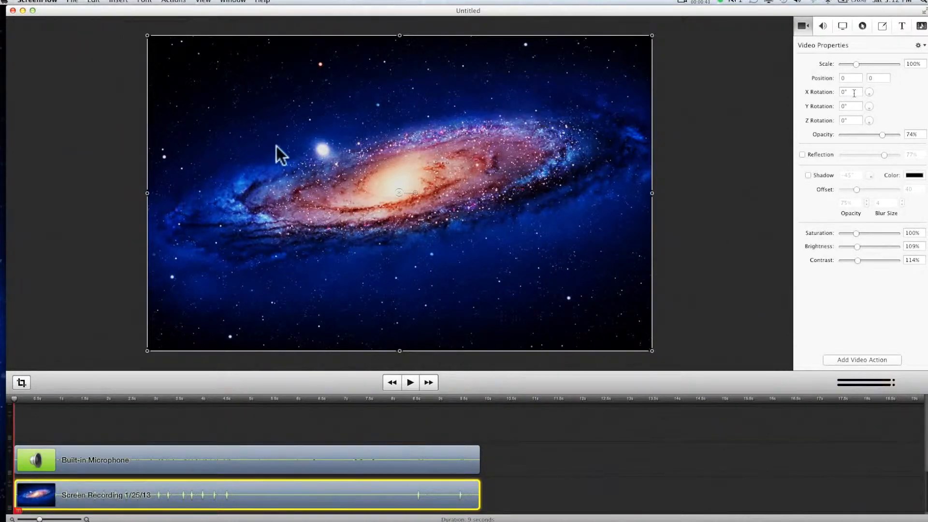
mouse_move(854, 65)
left_mouse_down()
mouse_move(884, 64)
mouse_move(858, 62)
left_mouse_up()
left_click(791, 79)
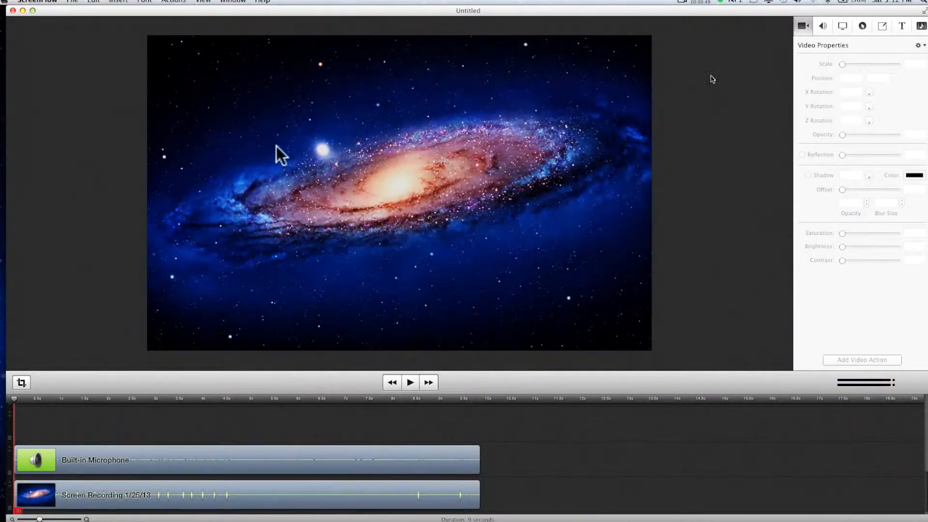
left_click(638, 97)
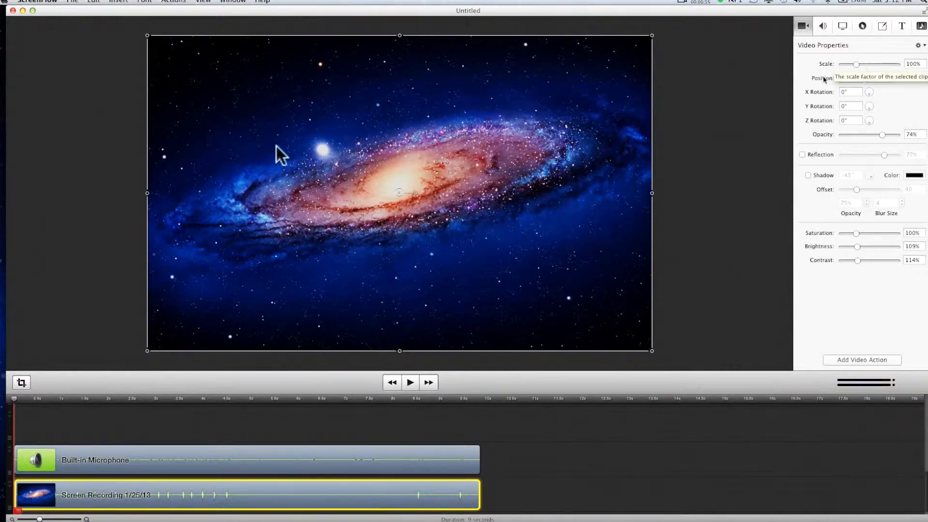
Step: Try an X rotation of 30° on the screen recording clip and set it back to 0°
left_click(853, 93)
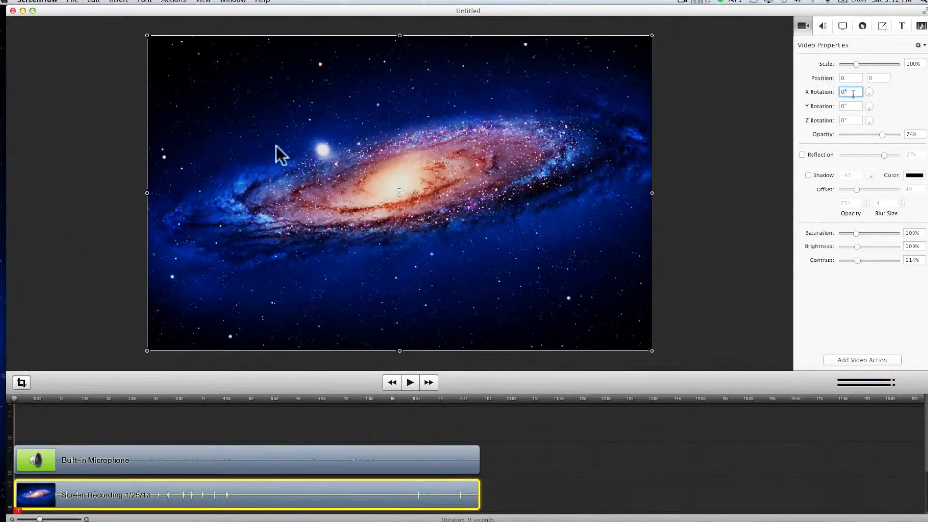
type("ads")
type("30")
key("Return")
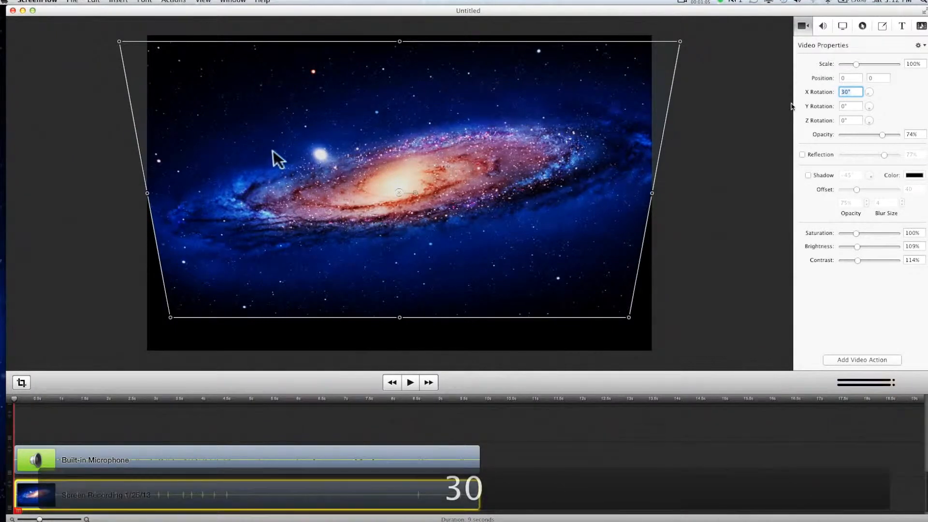
type("0")
key("Return")
Step: Try a Y rotation of 5° on the screen recording clip and set it back to 0°
left_click(848, 105)
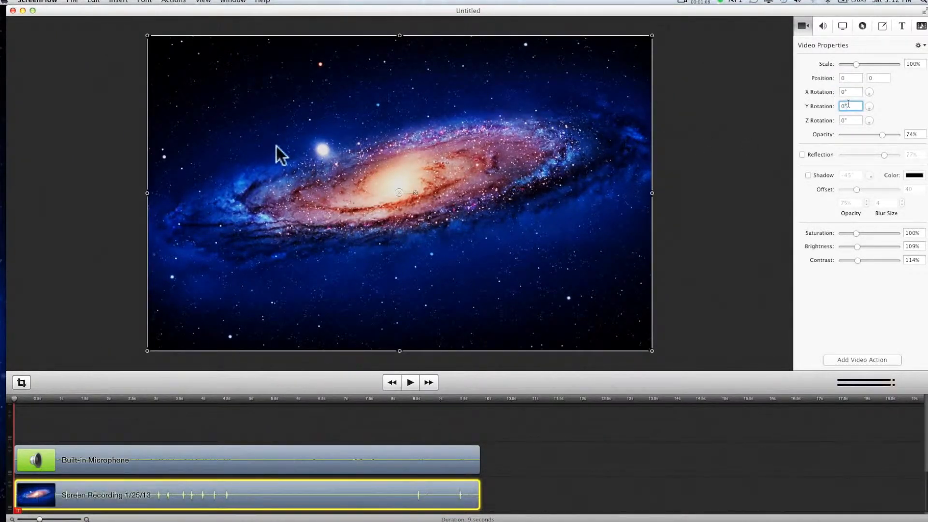
type("5")
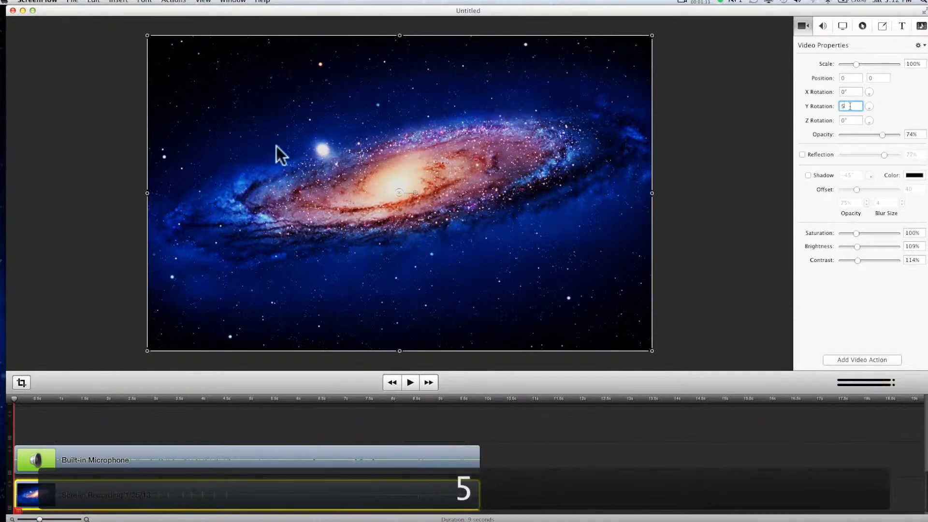
key("Return")
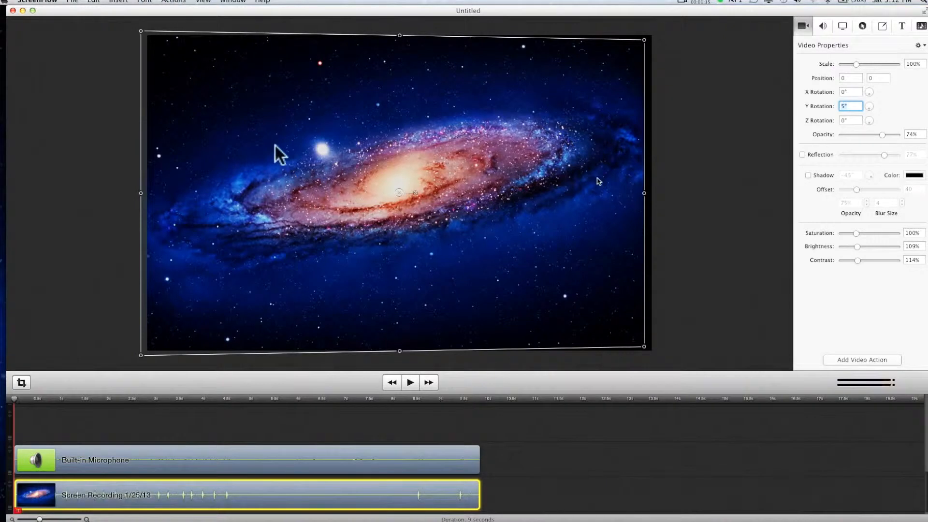
key("BackSpace")
key("Return")
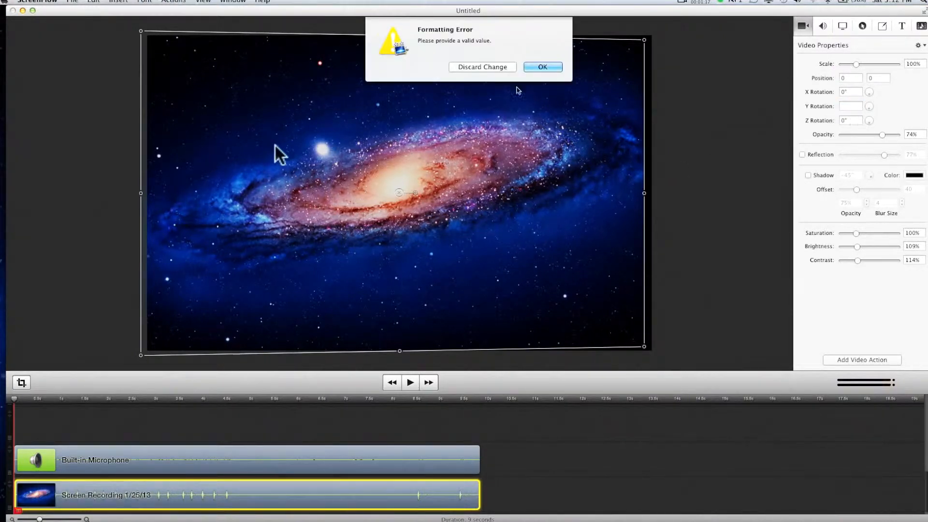
key("Return")
left_click(849, 116)
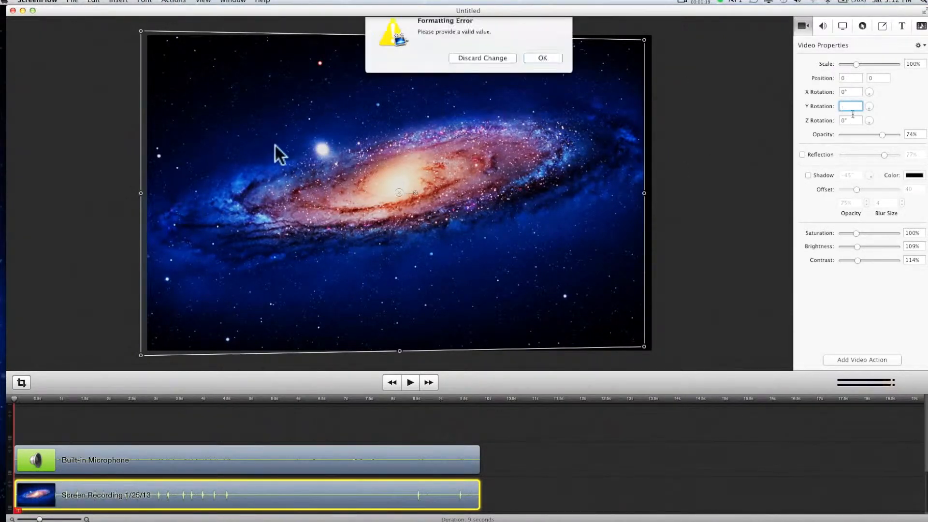
left_click(538, 63)
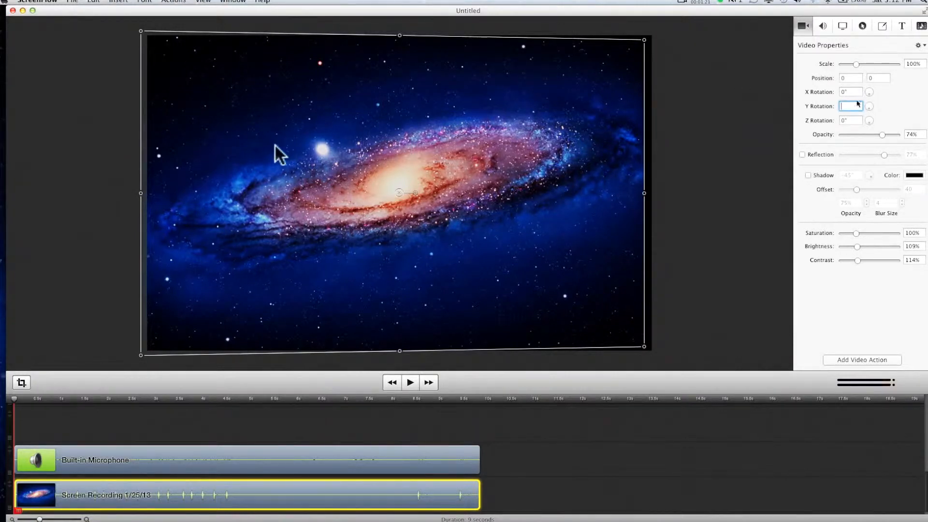
type("0")
Step: Try a Z rotation of 50° on the screen recording clip and set it back to 0°
left_click(850, 120)
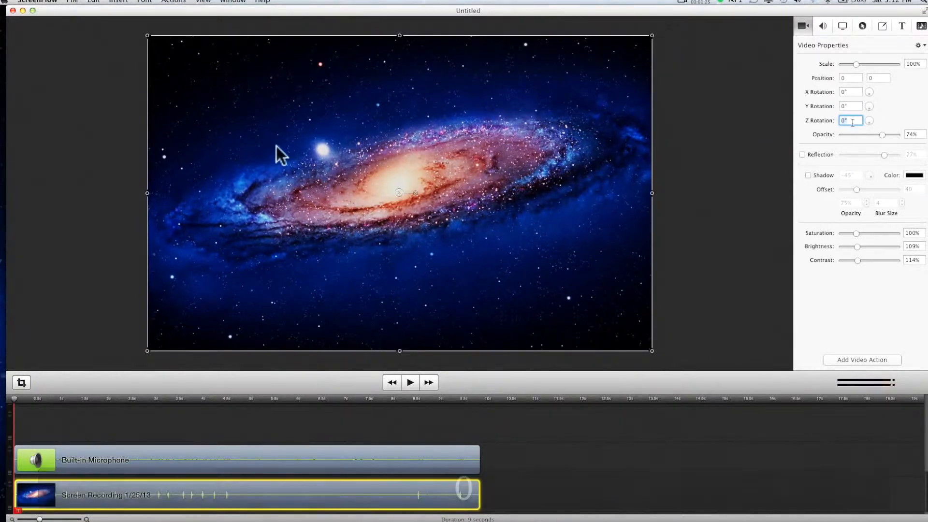
type("50")
key("Return")
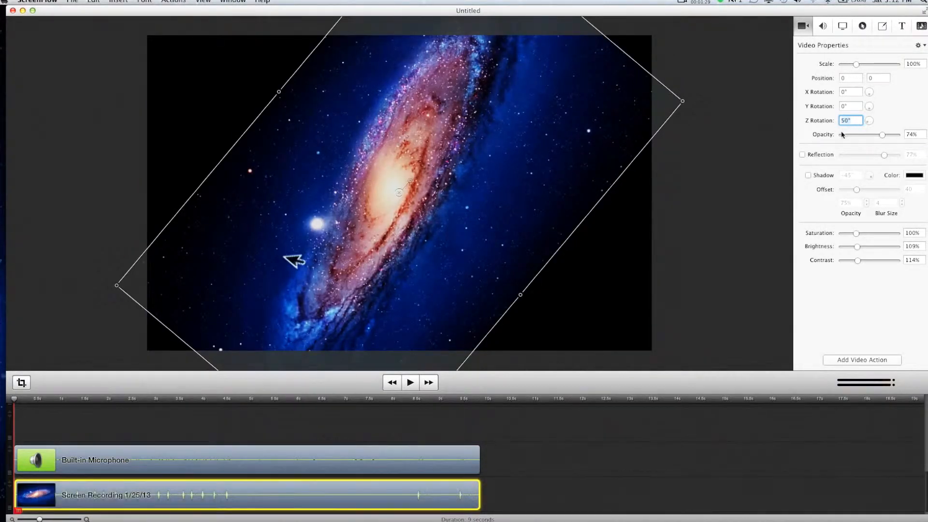
type("0")
key("Return")
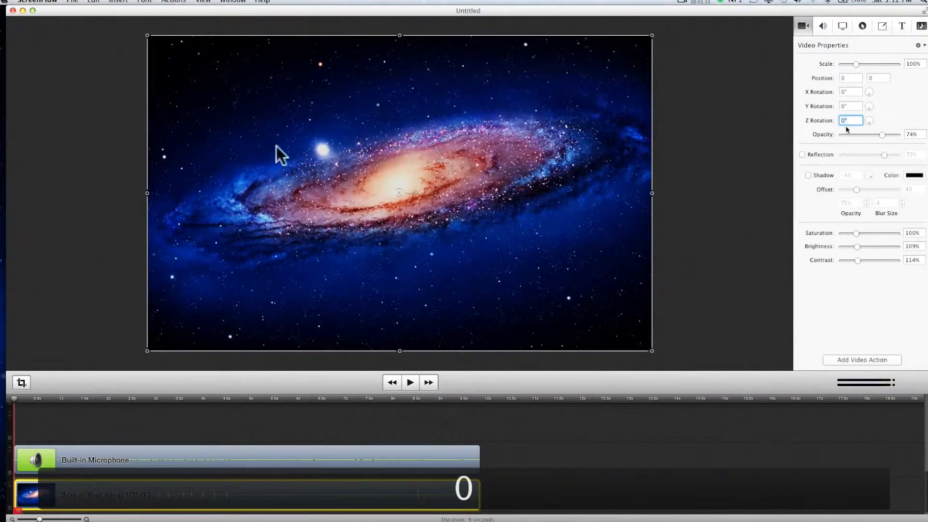
Step: Set the clip's opacity to 89%, saturation to 122%, brightness to 95% and contrast to 115%
mouse_move(881, 135)
left_mouse_down()
mouse_move(862, 137)
mouse_move(903, 135)
mouse_move(887, 142)
left_mouse_up()
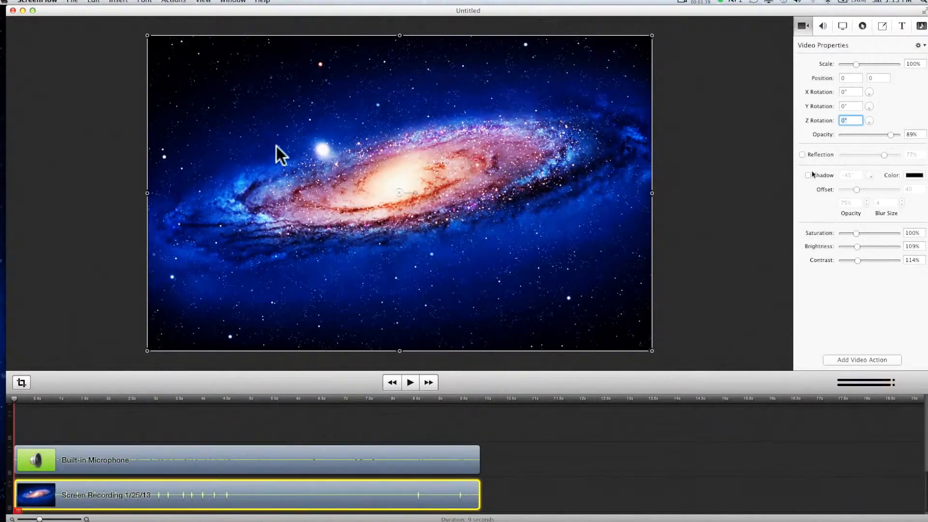
mouse_move(856, 233)
left_mouse_down()
mouse_move(877, 237)
mouse_move(864, 235)
mouse_move(855, 249)
left_mouse_up()
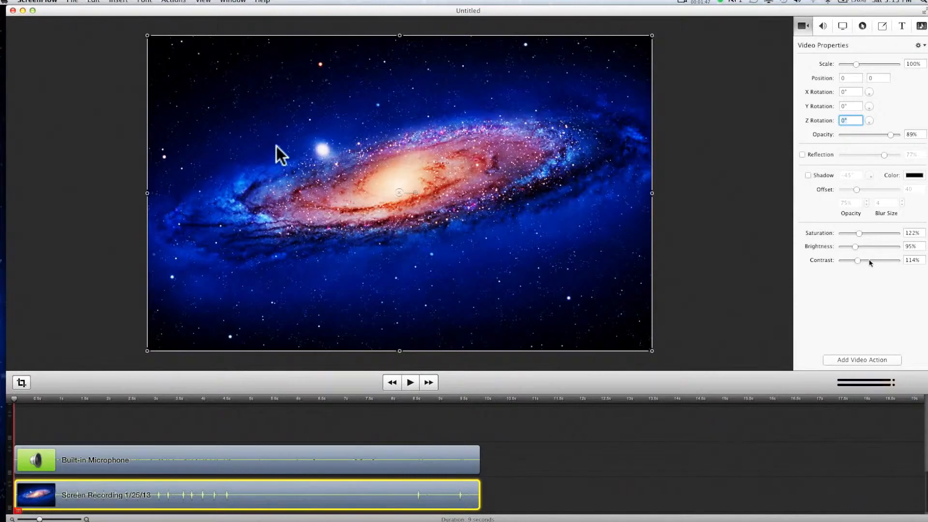
mouse_move(858, 261)
left_mouse_down()
mouse_move(911, 262)
mouse_move(860, 262)
left_mouse_up()
Step: Lower the clip's audio volume to about 70% and set the Presence effect amount to 45%
left_click(823, 28)
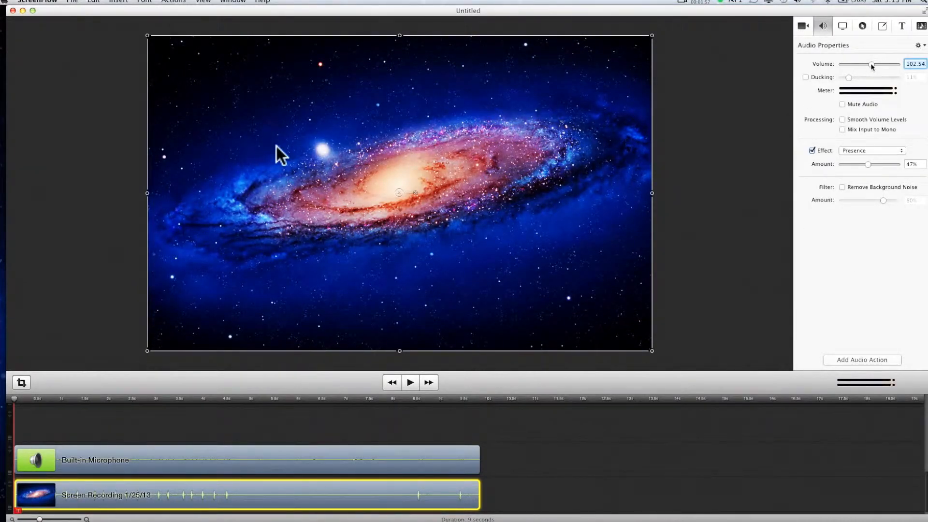
mouse_move(872, 66)
left_mouse_down()
mouse_move(892, 66)
mouse_move(863, 65)
left_mouse_up()
left_click(845, 151)
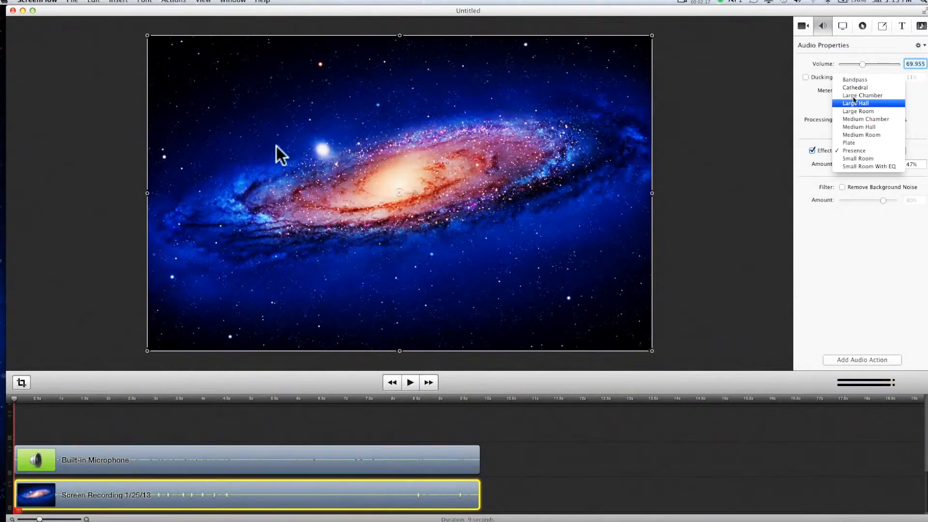
left_click(818, 140)
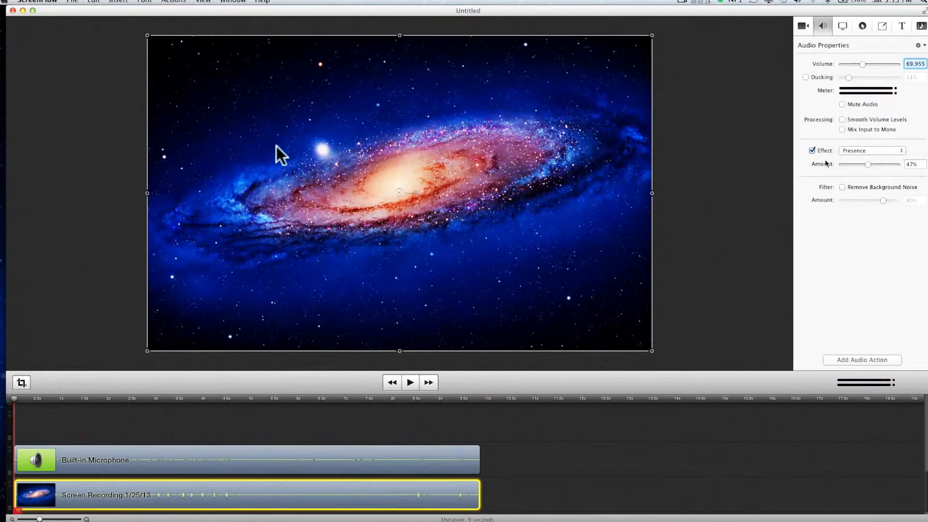
mouse_move(868, 165)
left_mouse_down()
mouse_move(883, 166)
mouse_move(863, 170)
left_mouse_up()
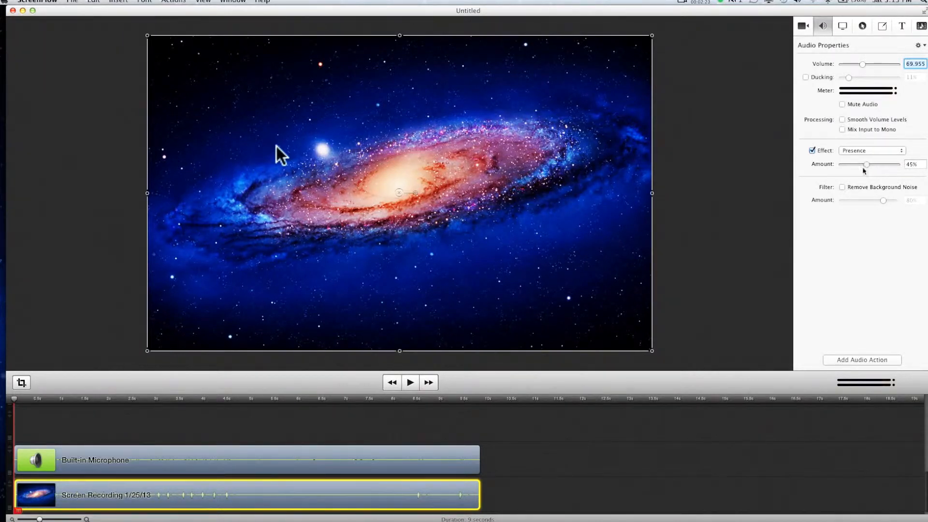
left_click(841, 187)
left_click(842, 188)
left_click(842, 188)
Step: Add a video action to the screen recording clip and move it to span about 0.5 to 1 second
left_click(842, 27)
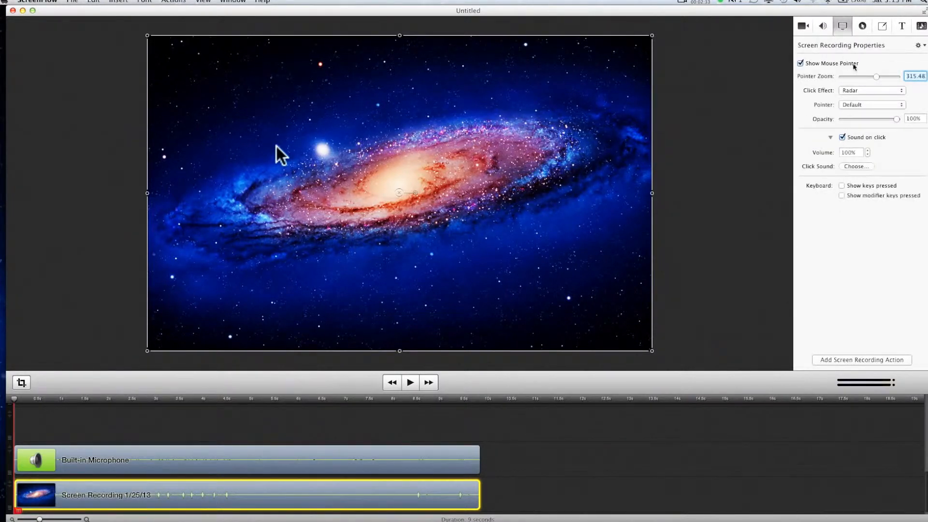
left_click(810, 27)
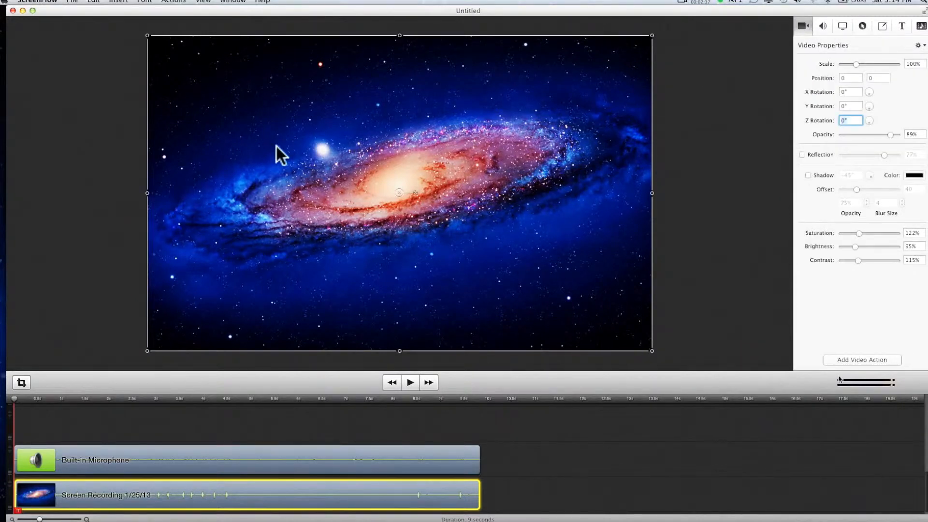
left_click(853, 360)
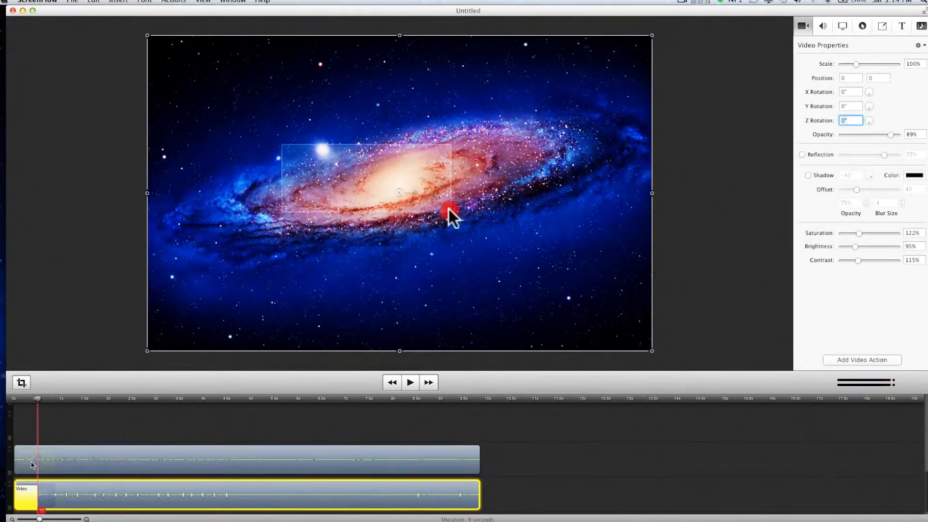
left_click_drag(26, 489, 50, 489)
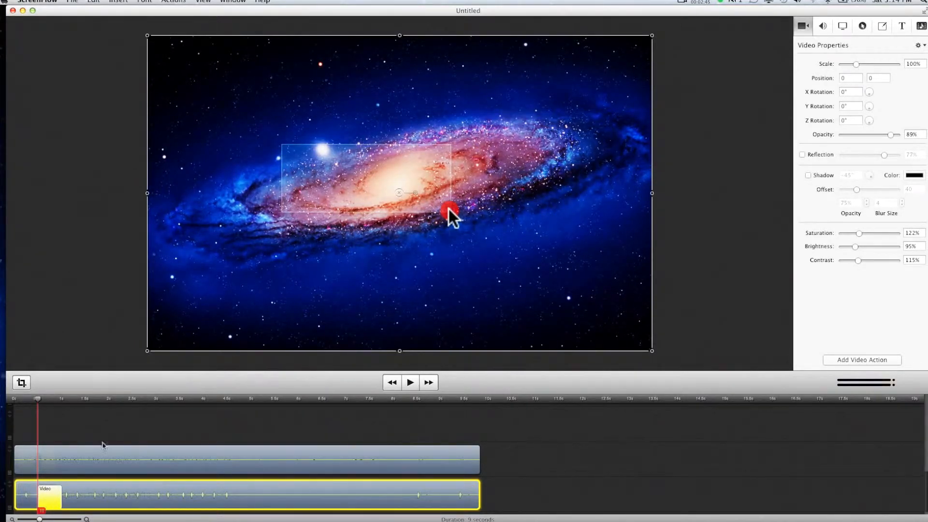
Step: Enlarge the clip's scale to 219% with the playhead inside the video action and play back the zoom
left_click_drag(37, 401, 46, 404)
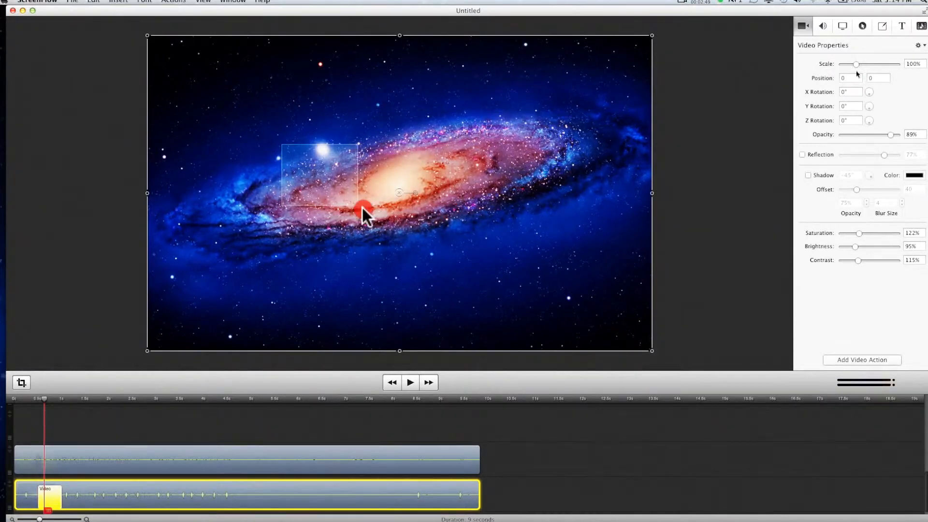
left_click_drag(856, 64, 872, 65)
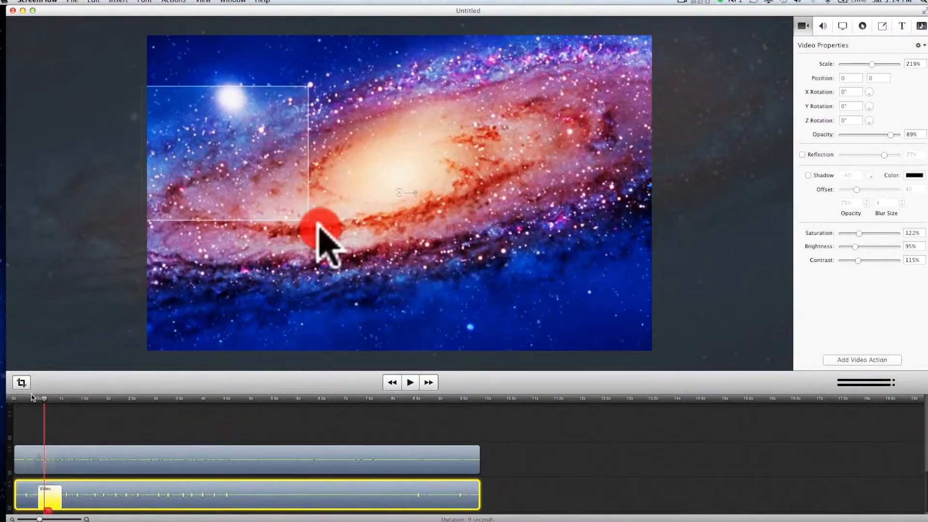
left_click(31, 399)
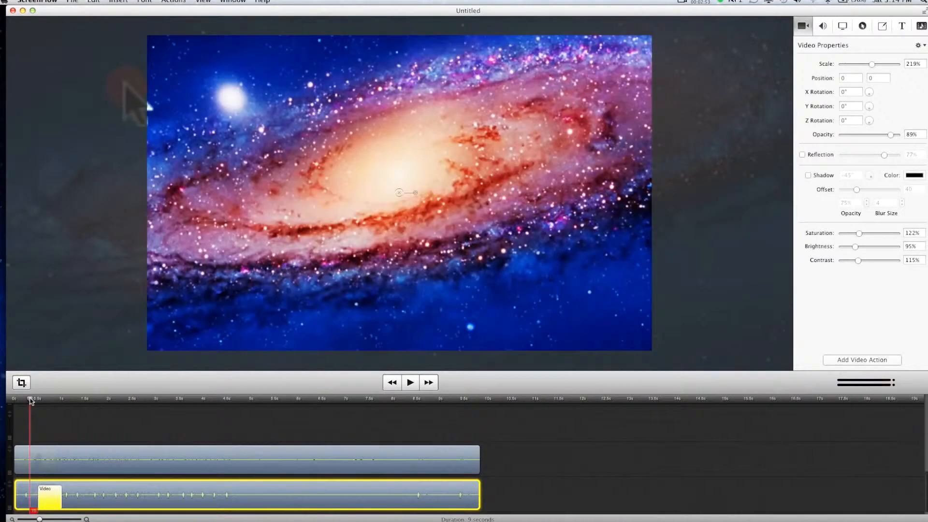
key("space")
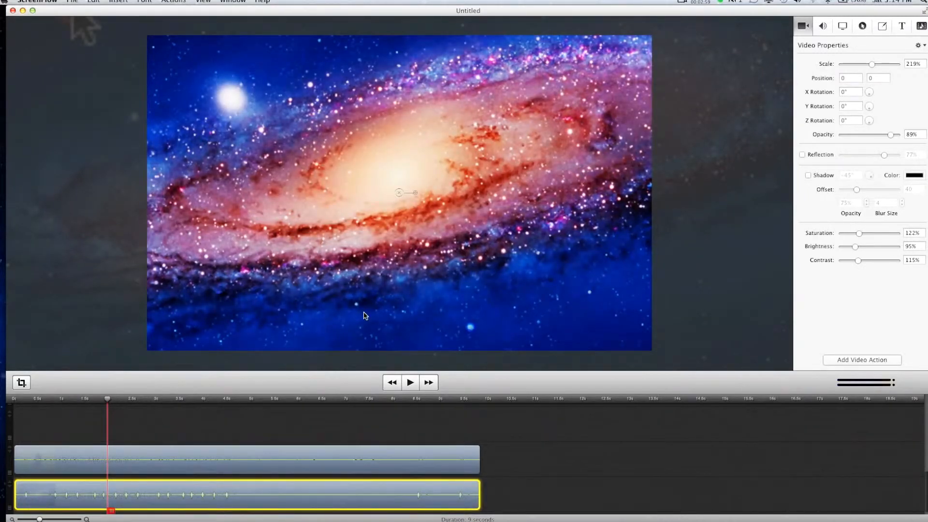
Step: Set the clip's scale to 100% and add a second video action ending at about the 2-second mark
triple_click(913, 64)
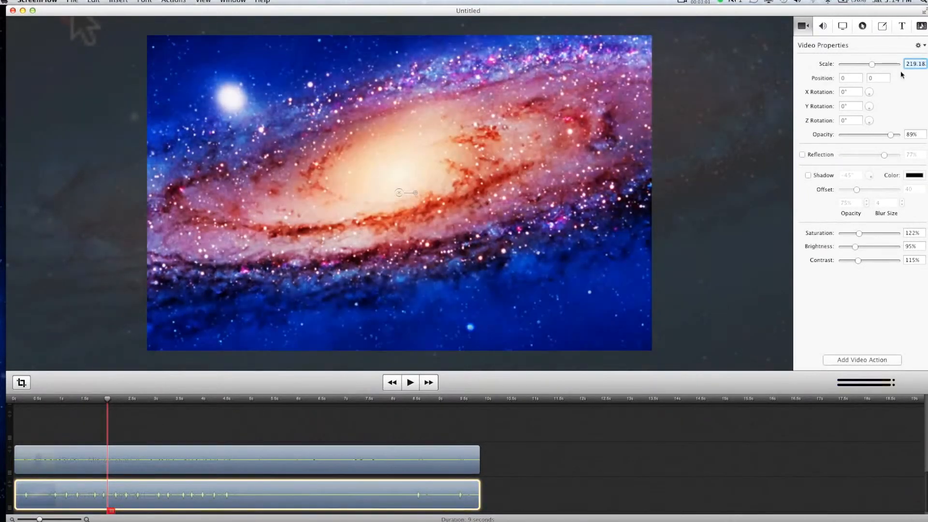
type("100")
key("Return")
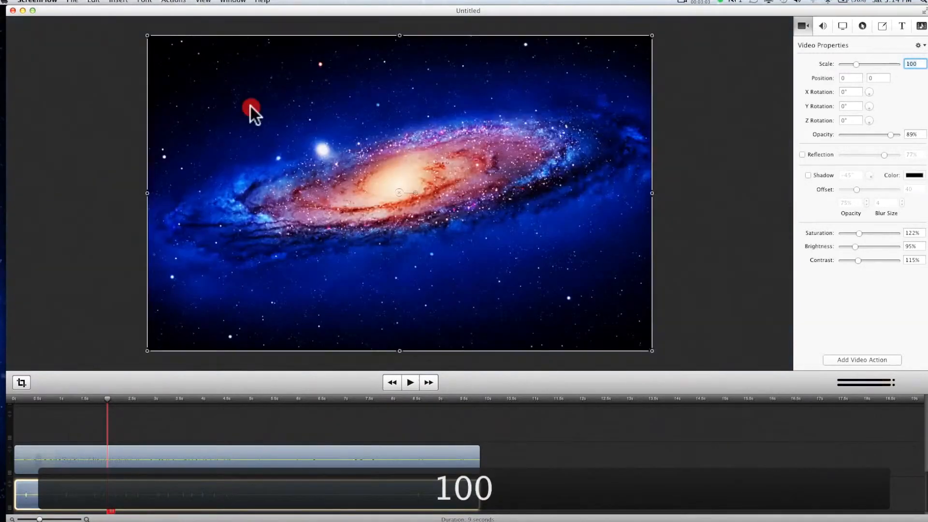
left_click(842, 360)
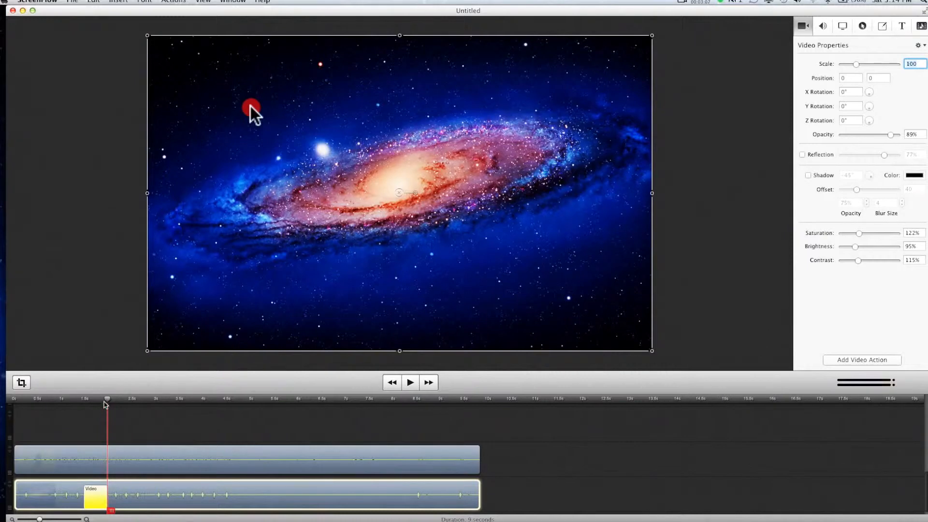
Step: Set the clip's scale to 500% at the end of the video action and play back the zoom
type("500")
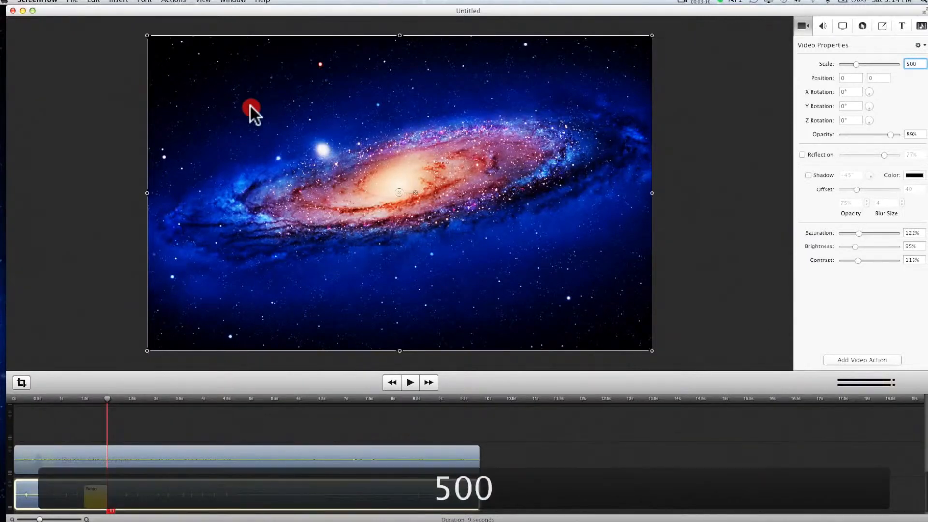
key("Return")
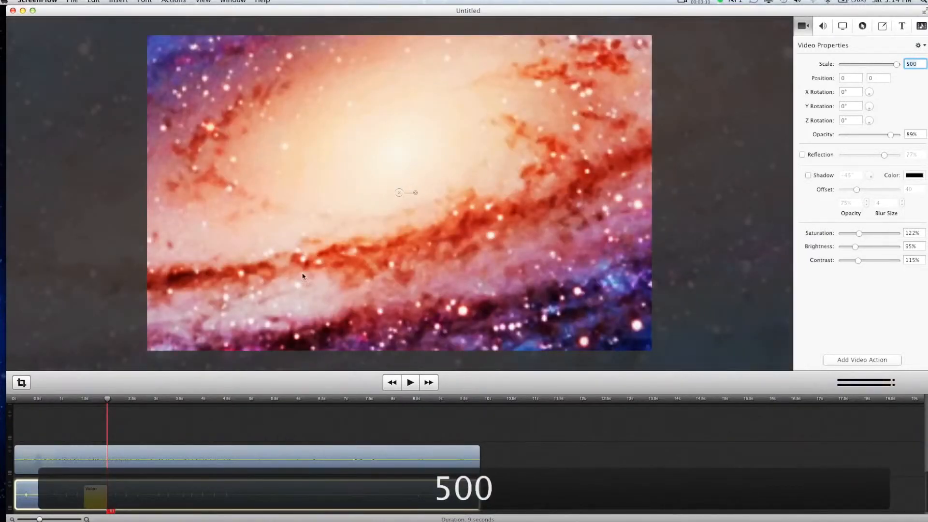
left_click_drag(107, 399, 59, 401)
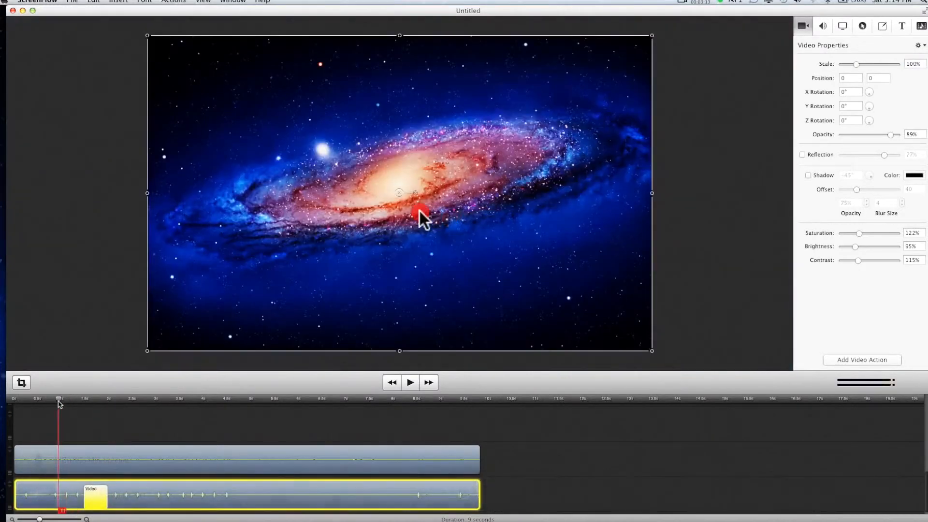
key("space")
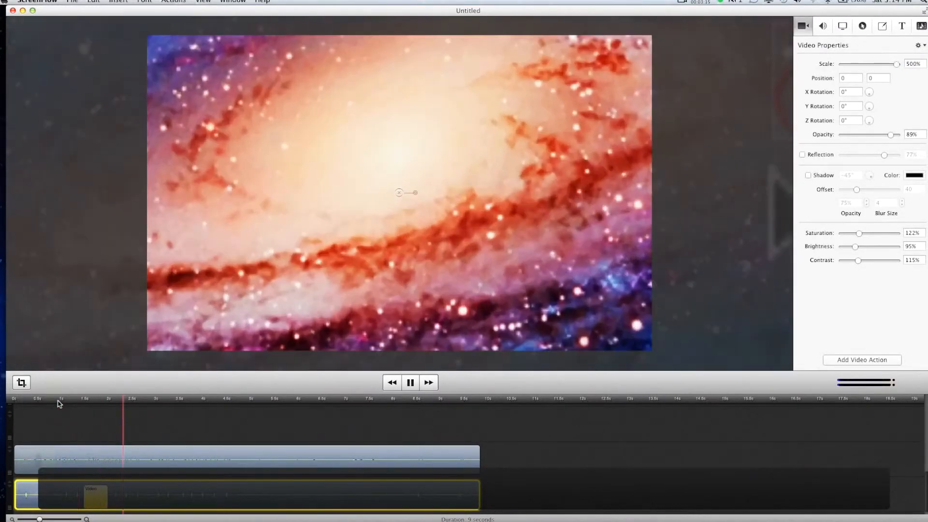
key("space")
Step: Extend the video action's end to about 6.4 seconds and play back the slower zoom from its start
left_click_drag(108, 498, 316, 497)
left_click_drag(126, 401, 85, 405)
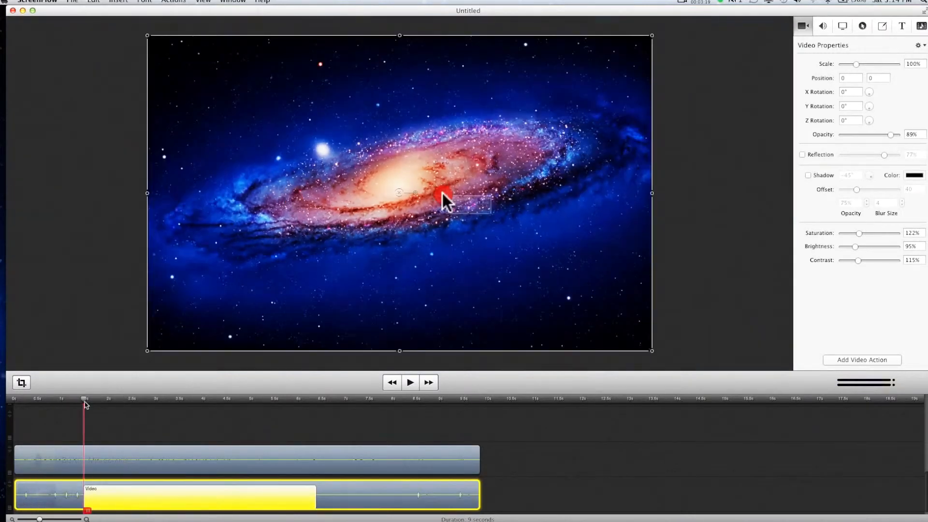
key("space")
key("space")
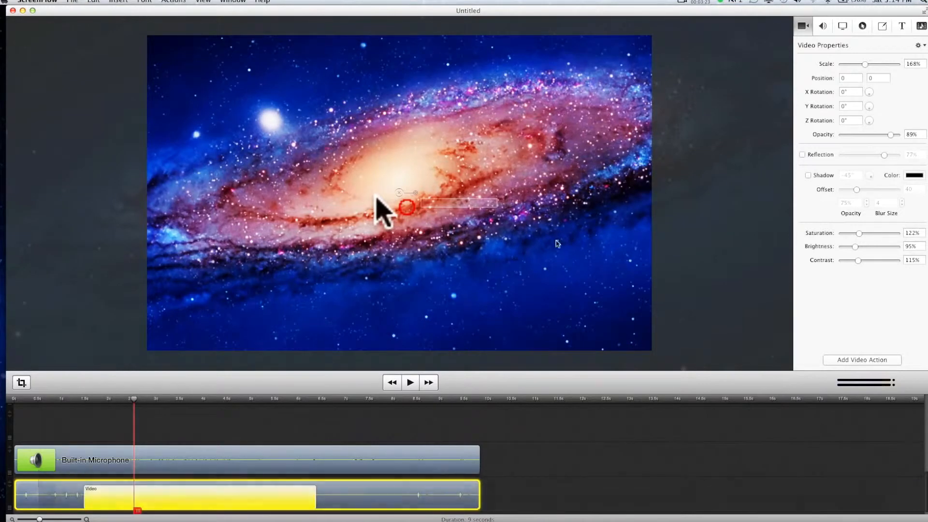
Step: Delete the video action from the screen recording clip
mouse_move(231, 509)
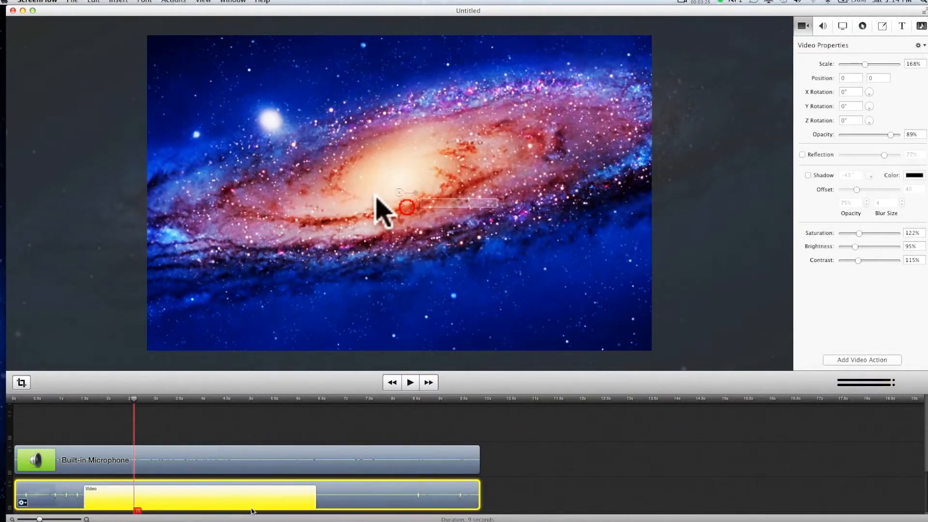
key("Delete")
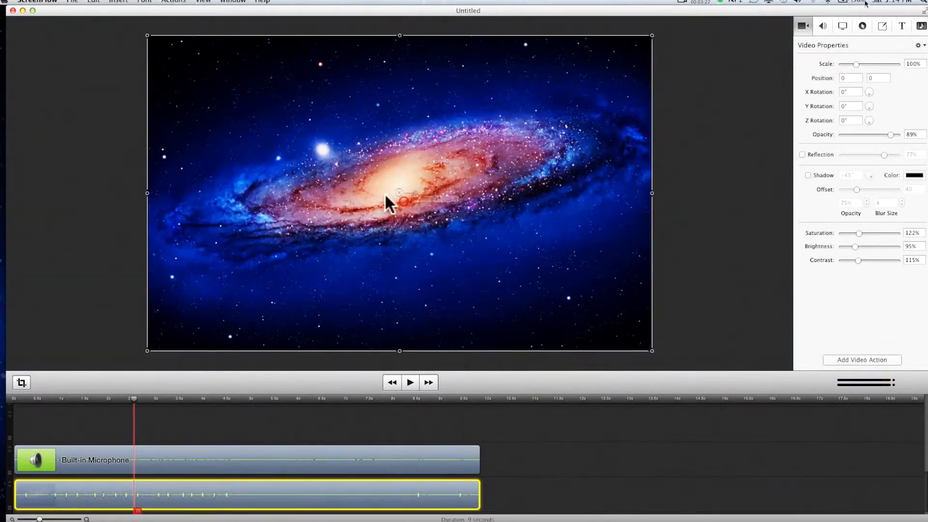
Step: Play back the screen recording's Radar click effect from about 0.6 seconds and enable showing keys pressed and modifier keys pressed
left_click(825, 27)
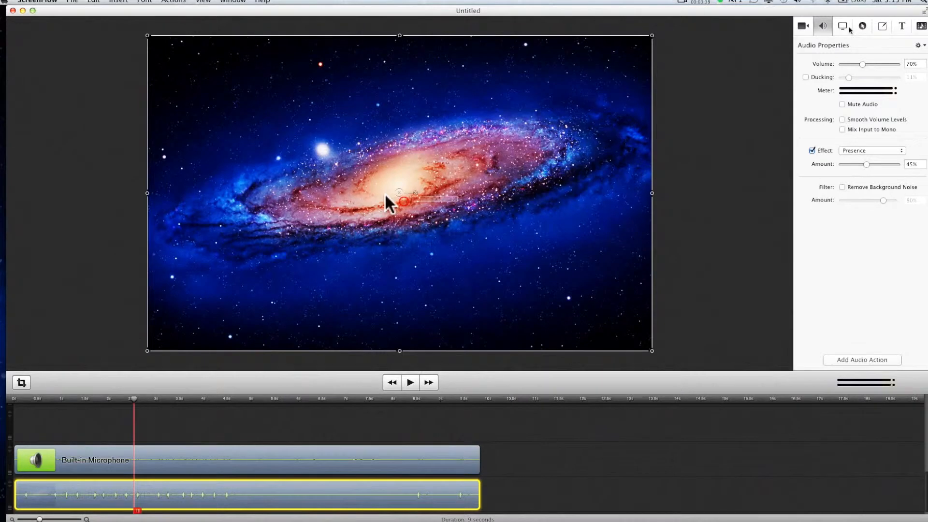
left_click(845, 27)
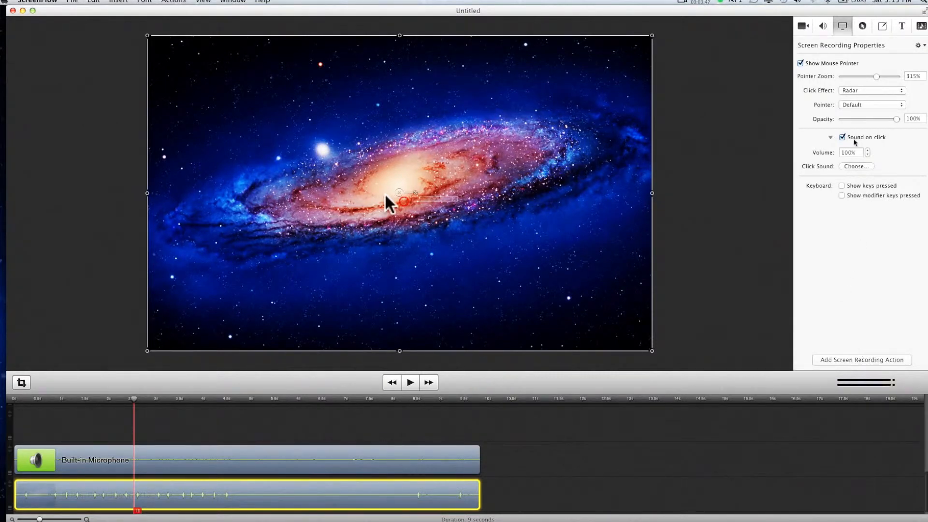
left_click(854, 92)
left_click(853, 92)
left_click(42, 416)
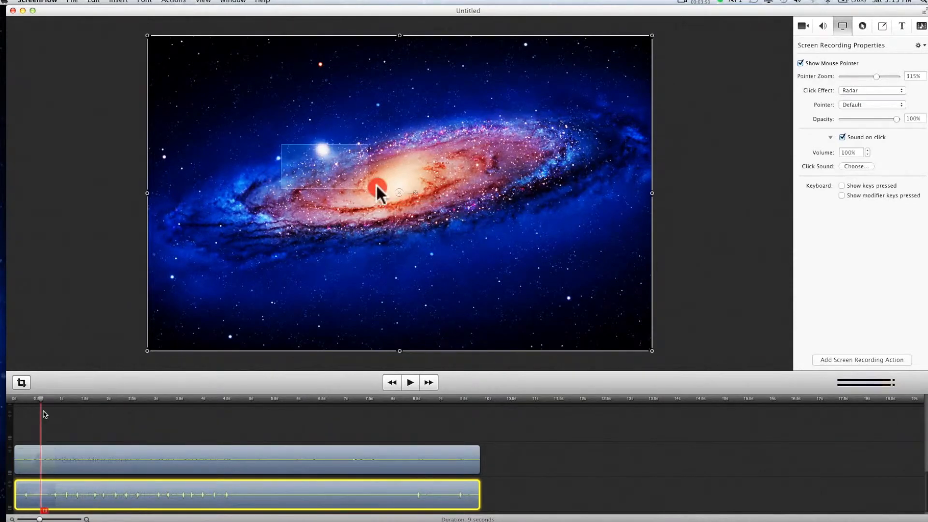
key("space")
key("space")
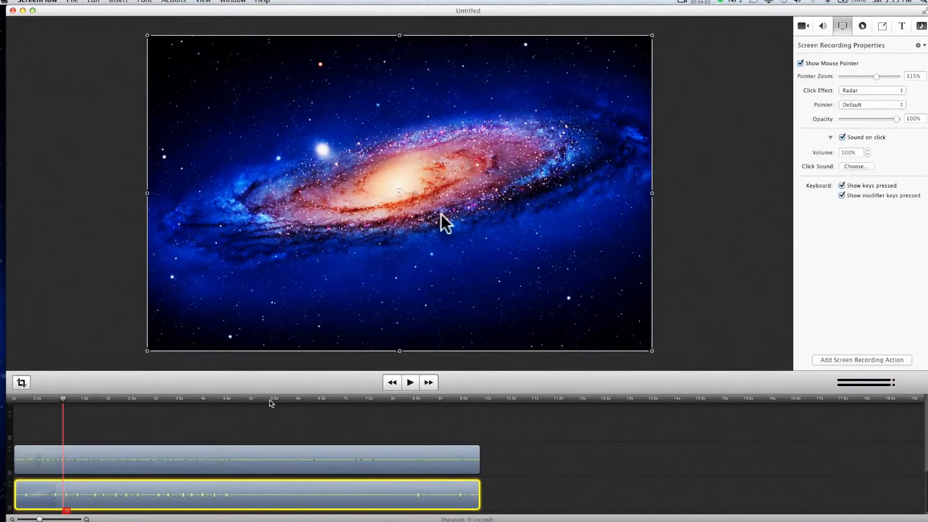
Step: Play back the recording from about 5.4 seconds to check the overlay of pressed keys
left_click(269, 399)
key("space")
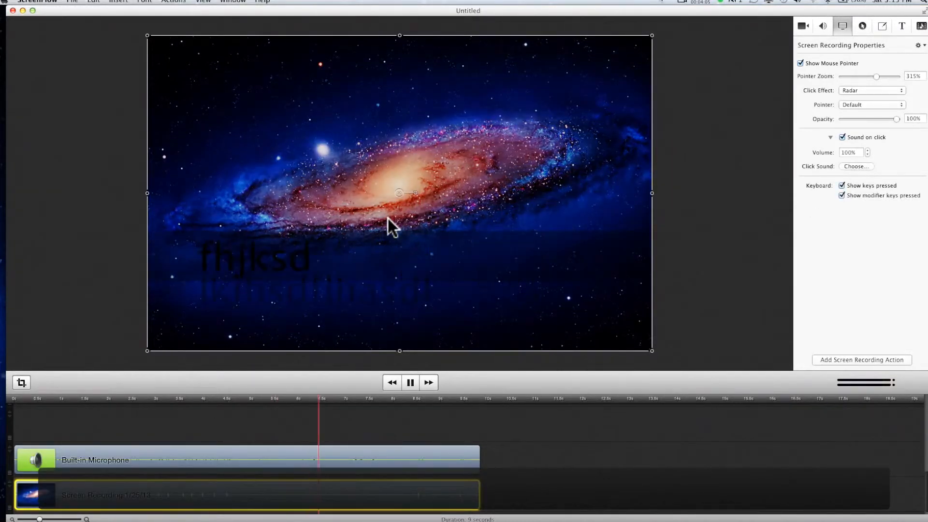
left_click(681, 2)
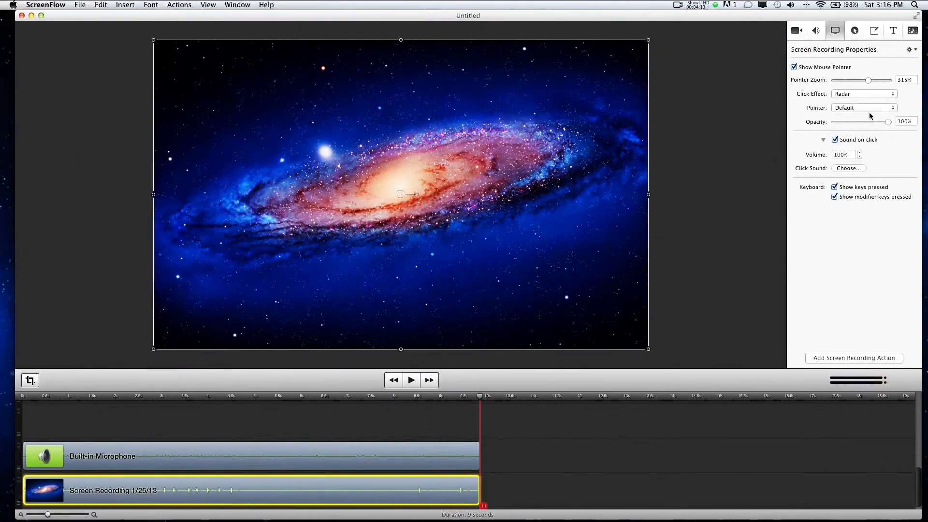
Step: Set the mouse pointer's opacity to 40% and its zoom to 500%, previewing the frame at about 4.8 seconds
left_click_drag(887, 121, 868, 127)
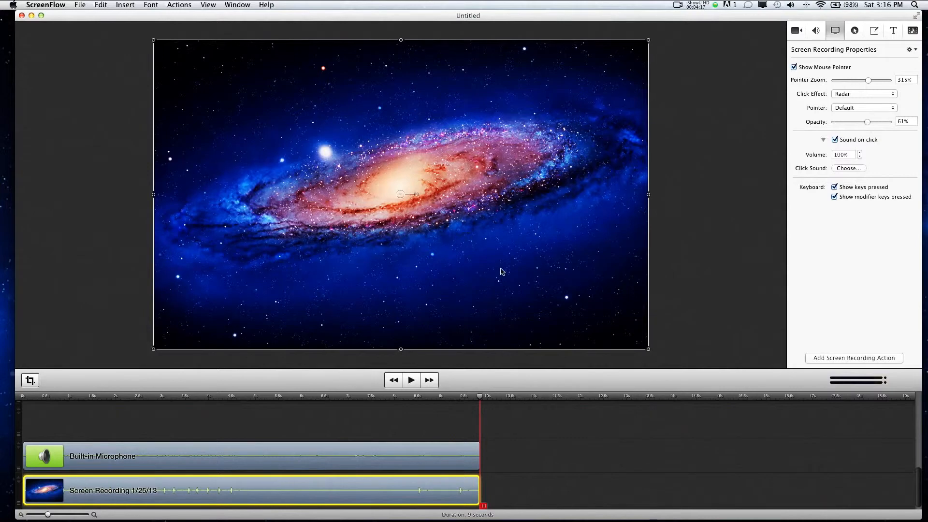
left_click_drag(479, 396, 246, 397)
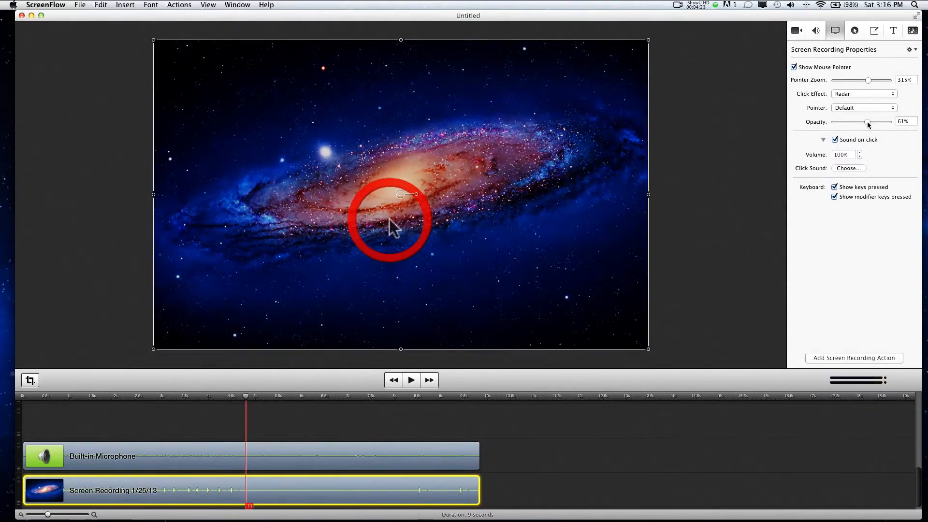
left_click_drag(868, 125, 855, 124)
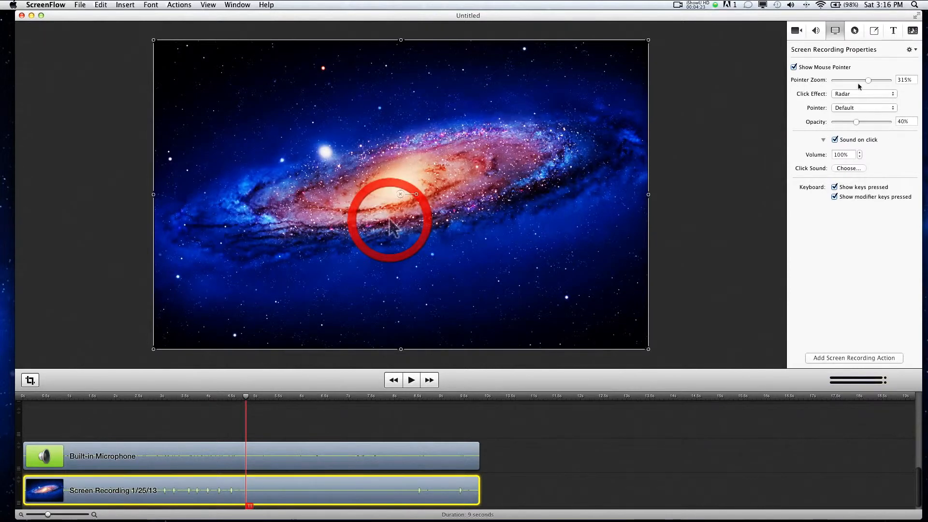
left_click_drag(868, 82, 895, 85)
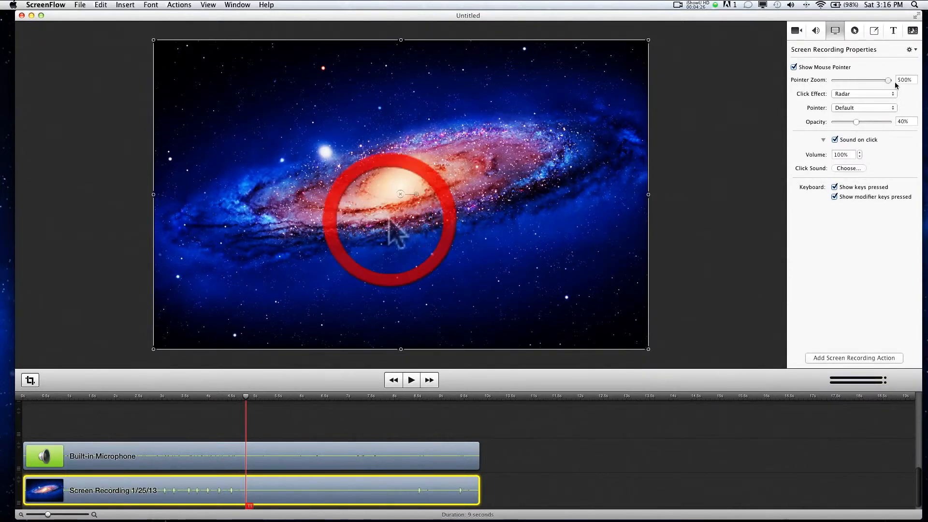
Step: Try the Circle pointer style with the Radar click effect and restore the Default pointer
left_click(855, 94)
left_click(825, 94)
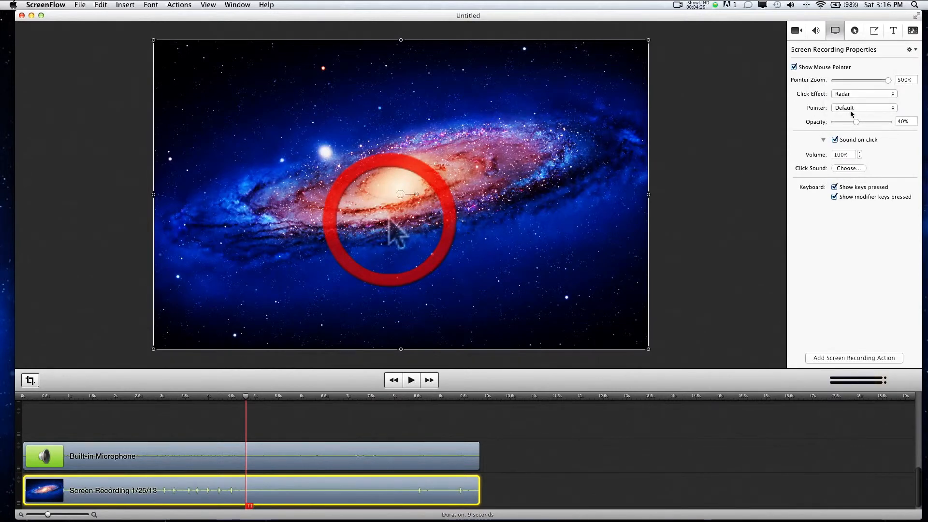
left_click(852, 109)
left_click(843, 116)
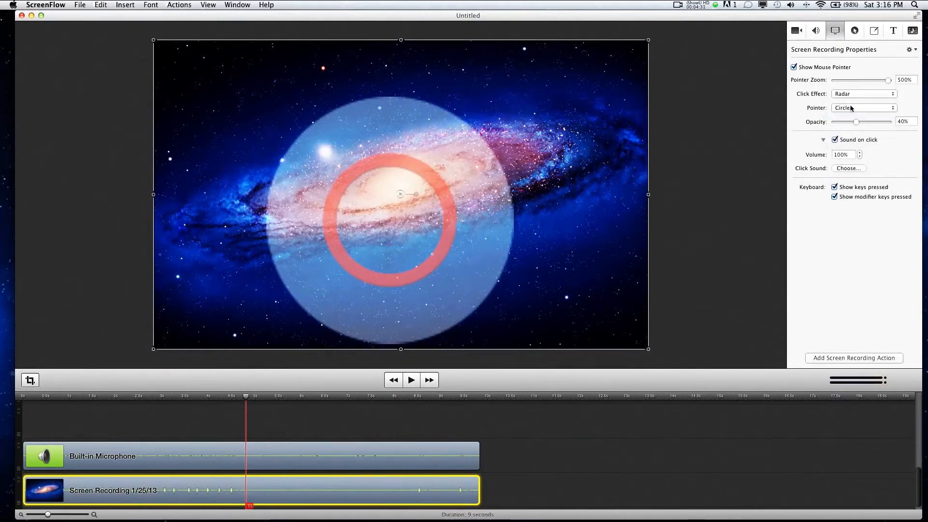
left_click(852, 106)
left_click(852, 100)
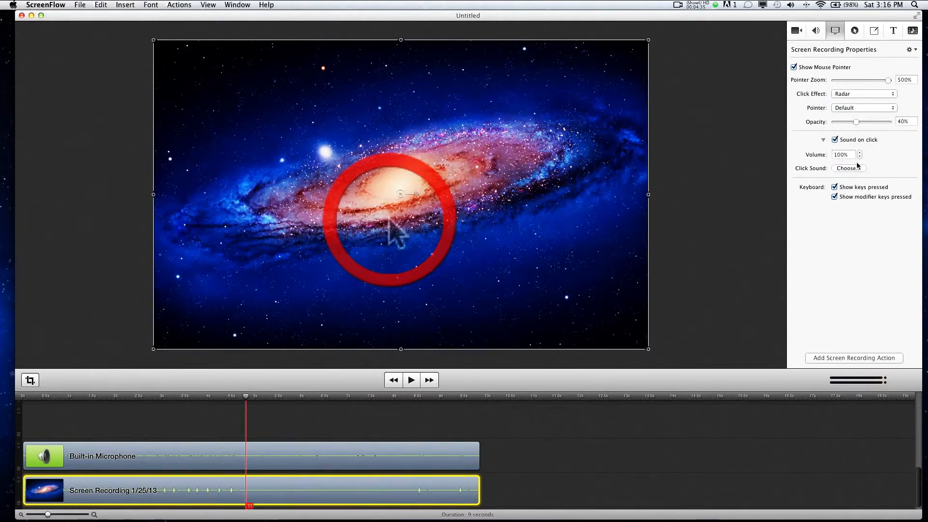
Step: Add a callout highlighting the mouse cursor to the screen recording clip at about 4.8 seconds
left_click(855, 30)
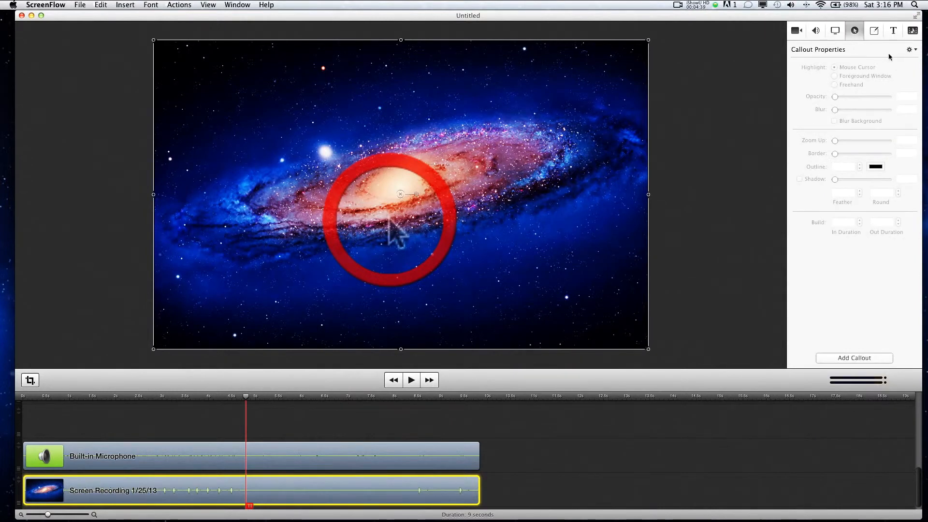
left_click(910, 50)
left_click(891, 59)
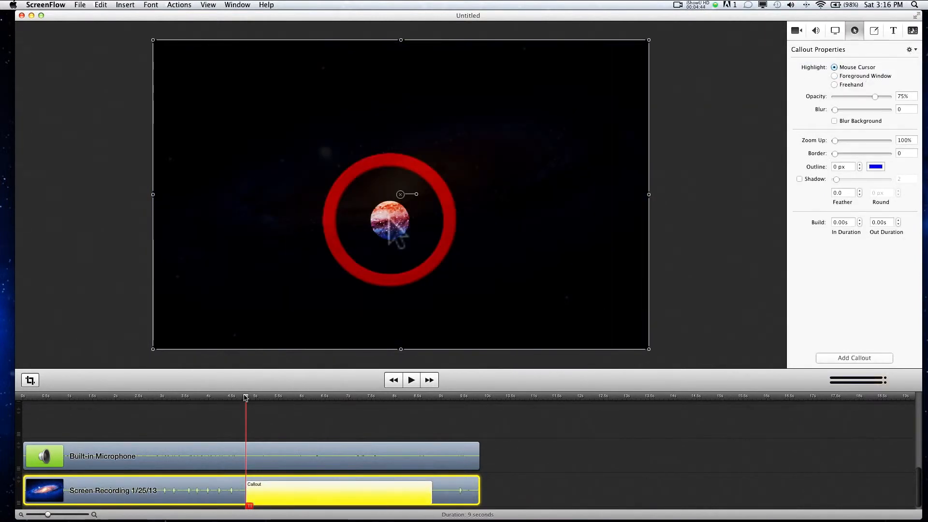
Step: Set the callout's blur to 1, border to 201 and zoom up to 248%, previewing at about 5.7 seconds
left_click_drag(245, 397, 287, 396)
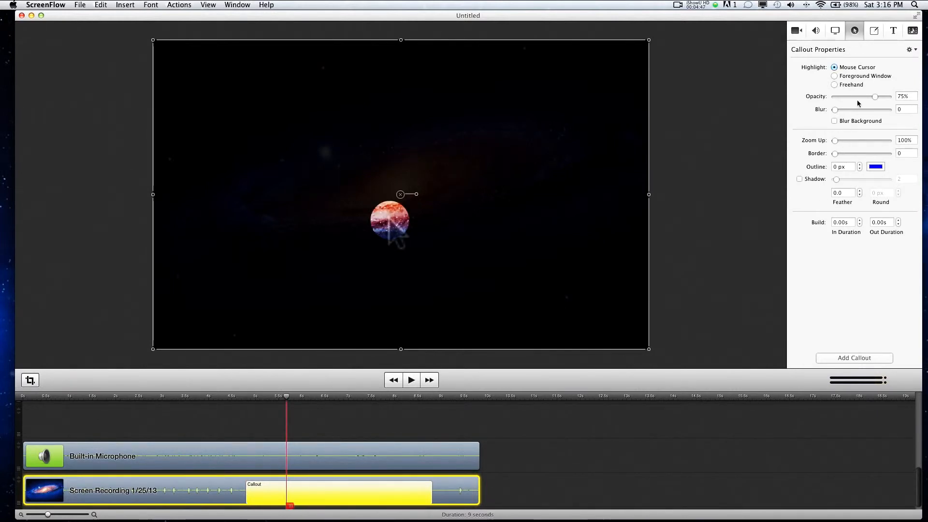
mouse_move(838, 110)
left_mouse_down()
mouse_move(891, 109)
mouse_move(838, 110)
left_mouse_up()
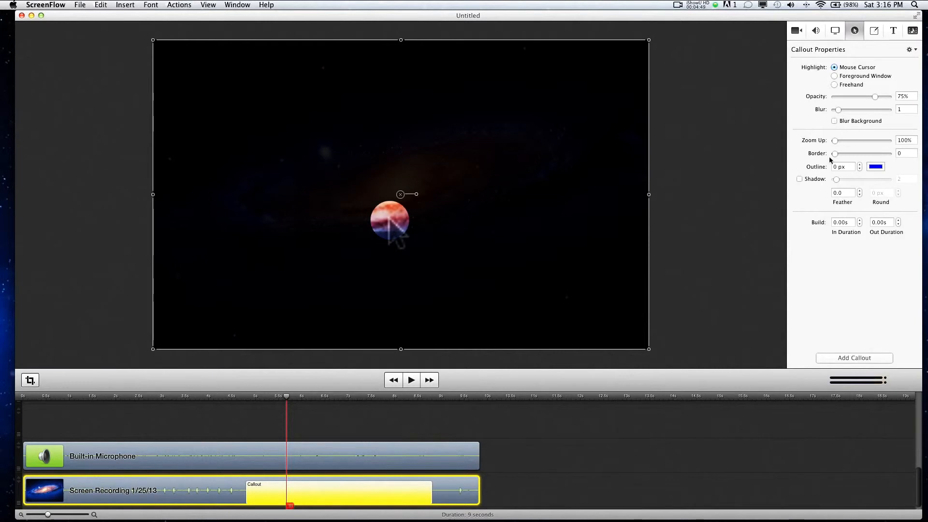
left_click_drag(835, 154, 855, 140)
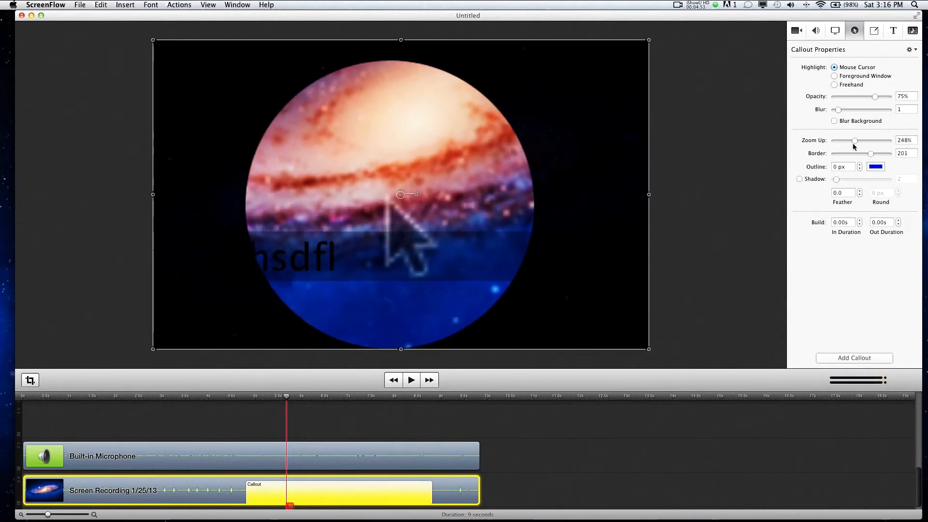
Step: Add an annotations clip and draw a blue arrow from the canvas's upper right towards the galaxy's bright core
left_click(873, 31)
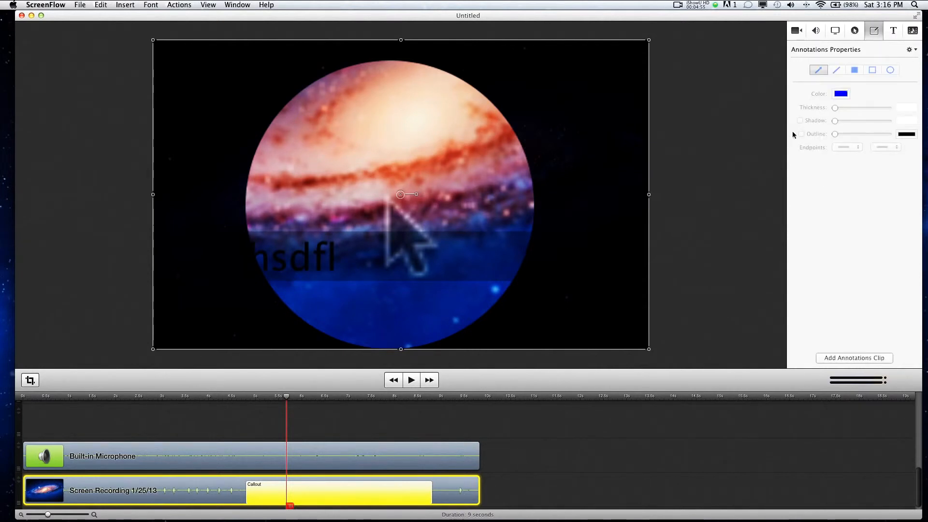
left_click(911, 50)
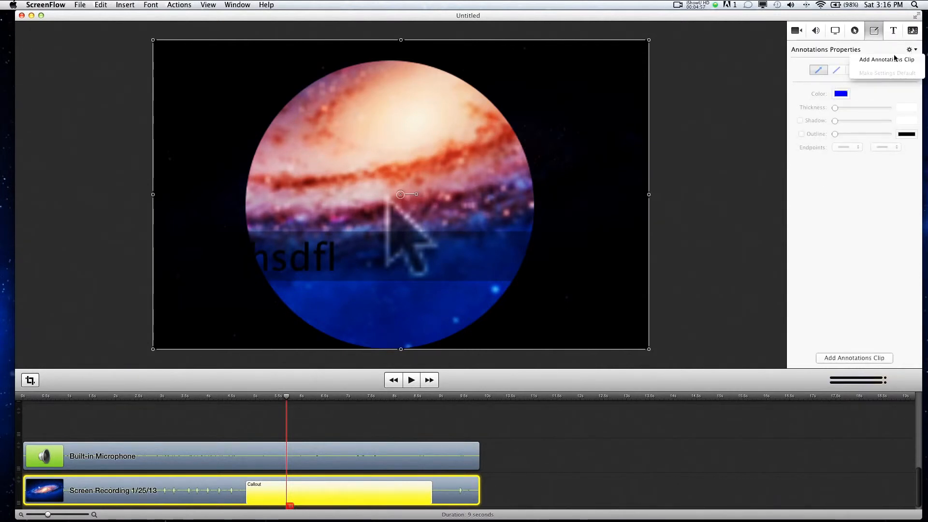
left_click(878, 61)
left_click_drag(589, 79, 387, 150)
Step: Move the annotations clip to start at about 5.5 seconds and play back the timeline
left_click(356, 449)
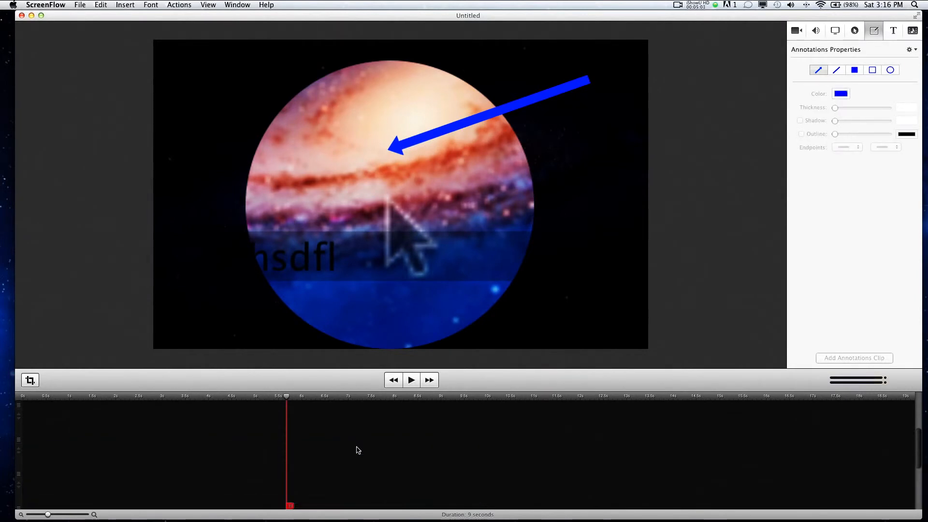
mouse_move(353, 419)
left_mouse_down()
mouse_move(343, 487)
mouse_move(360, 481)
mouse_move(382, 418)
mouse_move(379, 485)
mouse_move(379, 447)
mouse_move(349, 437)
left_mouse_up()
key("space")
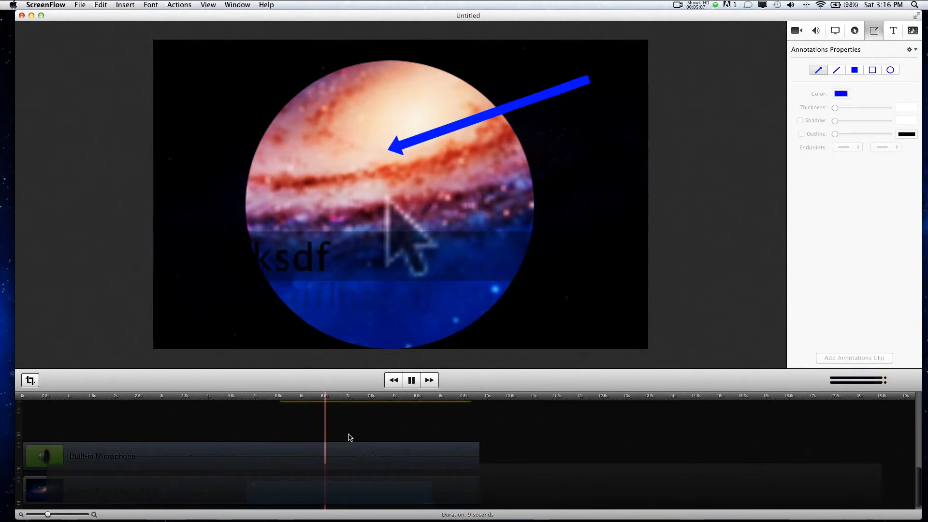
scroll(410, 439, "up", 3)
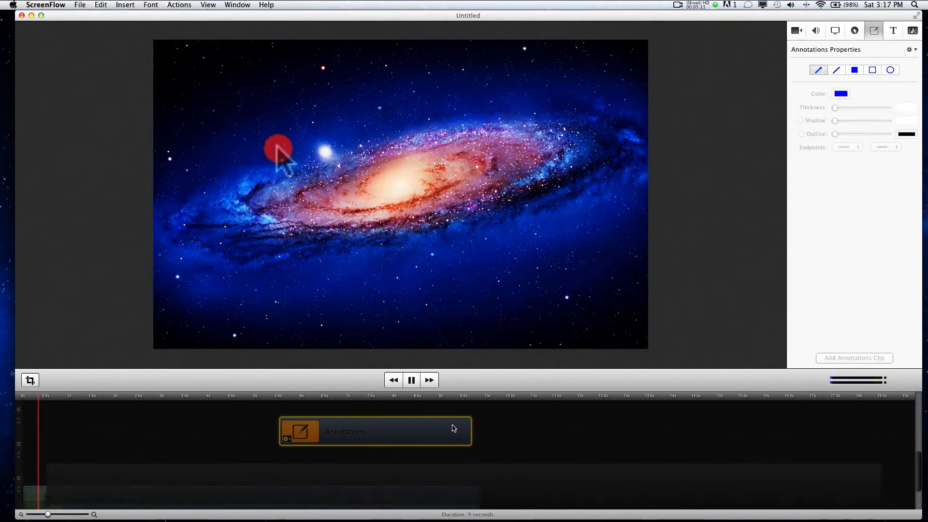
key("space")
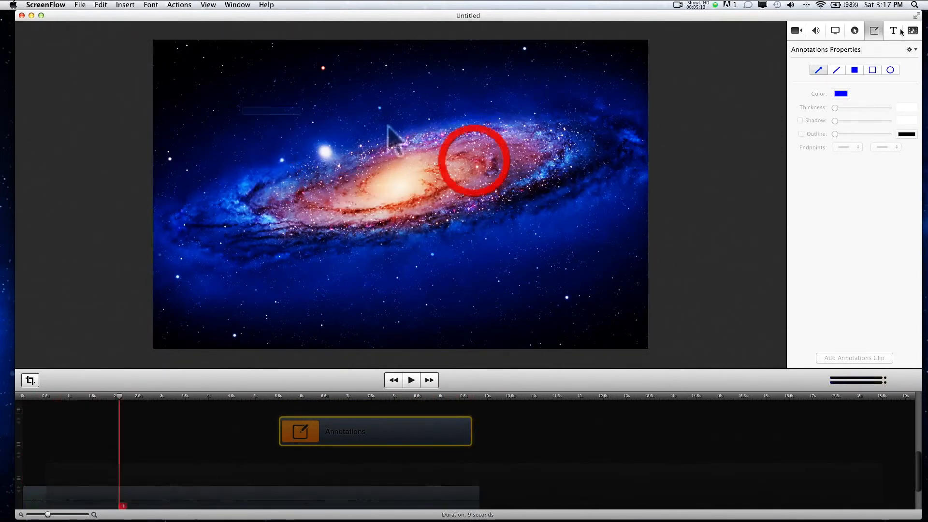
Step: Add a text clip at about 2.1 seconds and enter the text "lkjasdf" in it
left_click(893, 31)
left_click(907, 50)
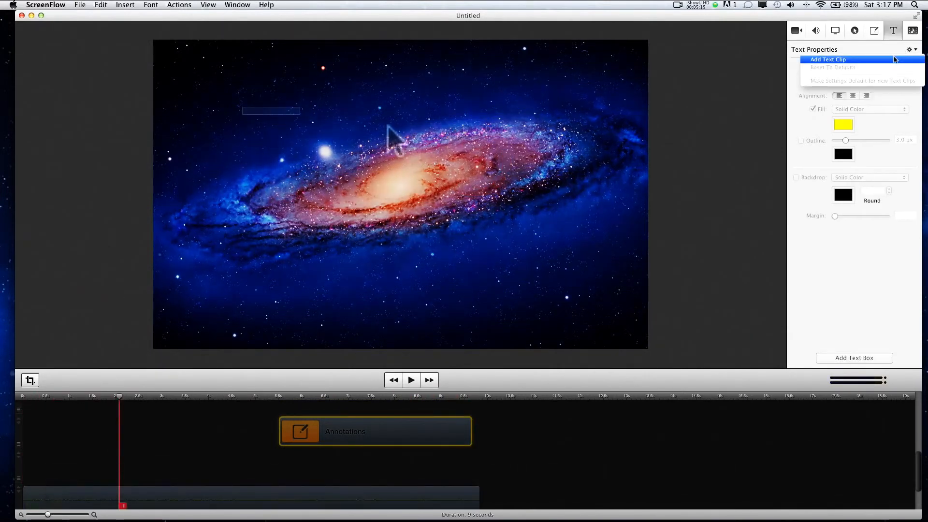
left_click(894, 60)
double_click(379, 219)
type("lkjasdf")
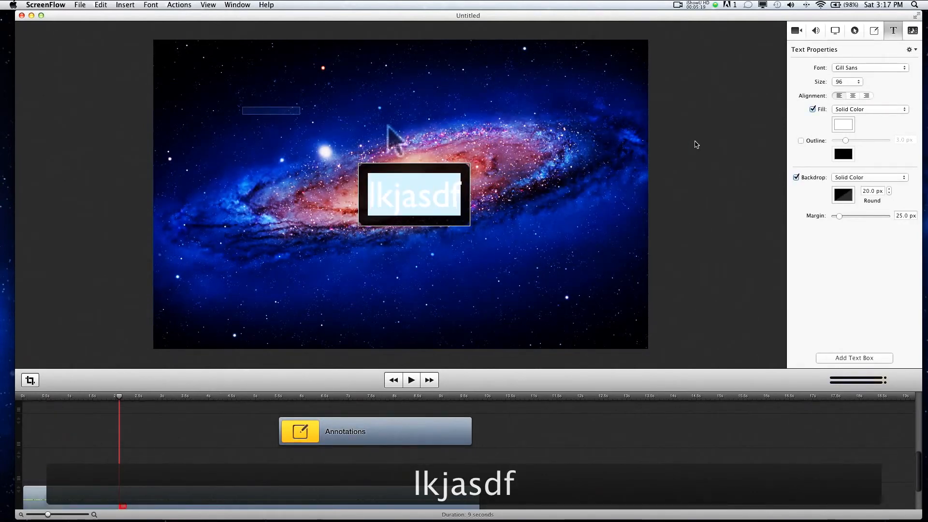
Step: Change the text's fill to Gradient and look at the colour picker for its gradient colours
left_click(843, 109)
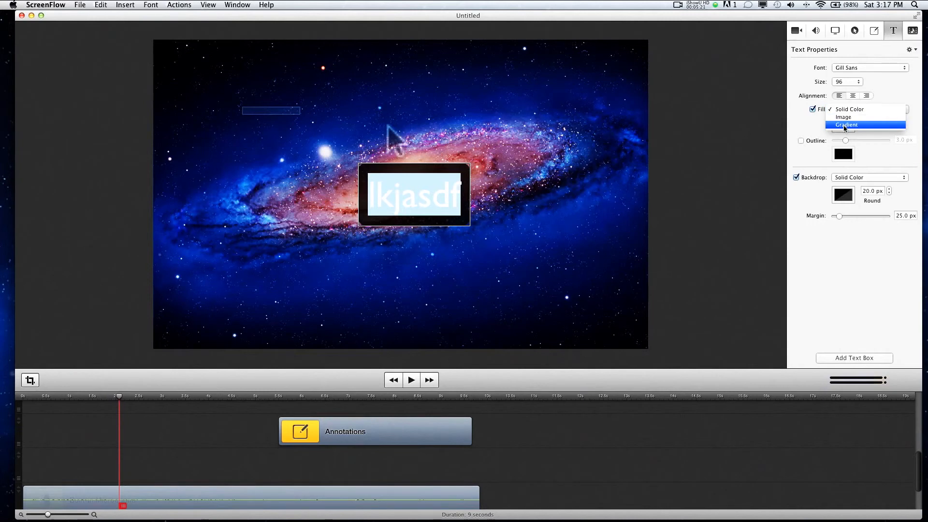
left_click(846, 125)
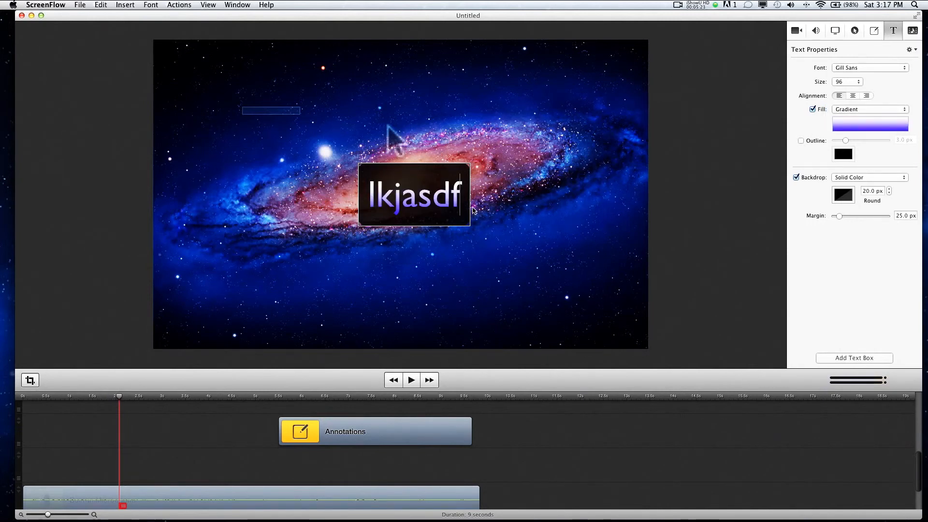
left_click(856, 128)
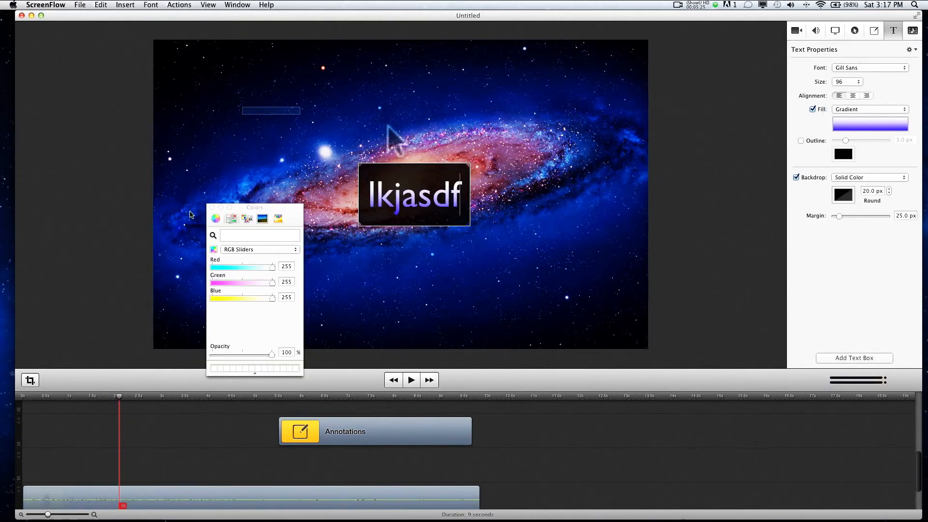
left_click(211, 207)
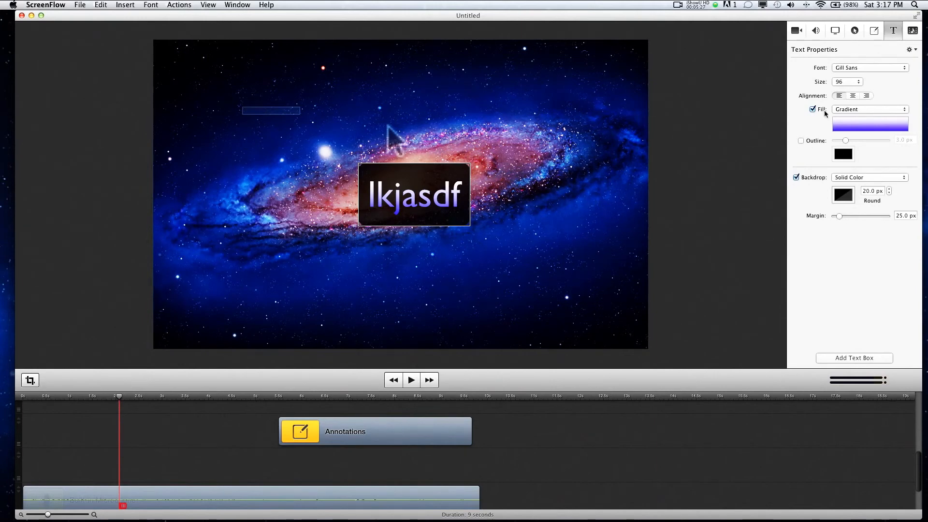
Step: Show the media contained in the document
left_click(913, 31)
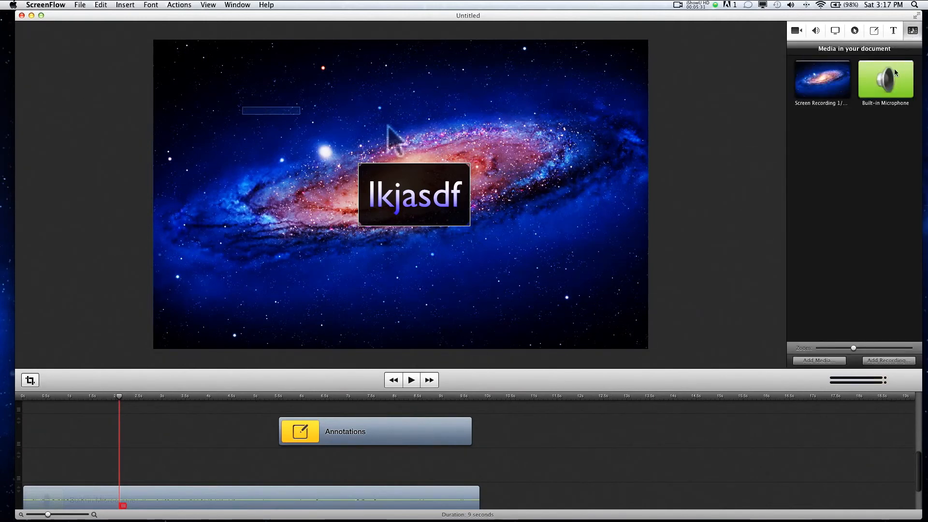